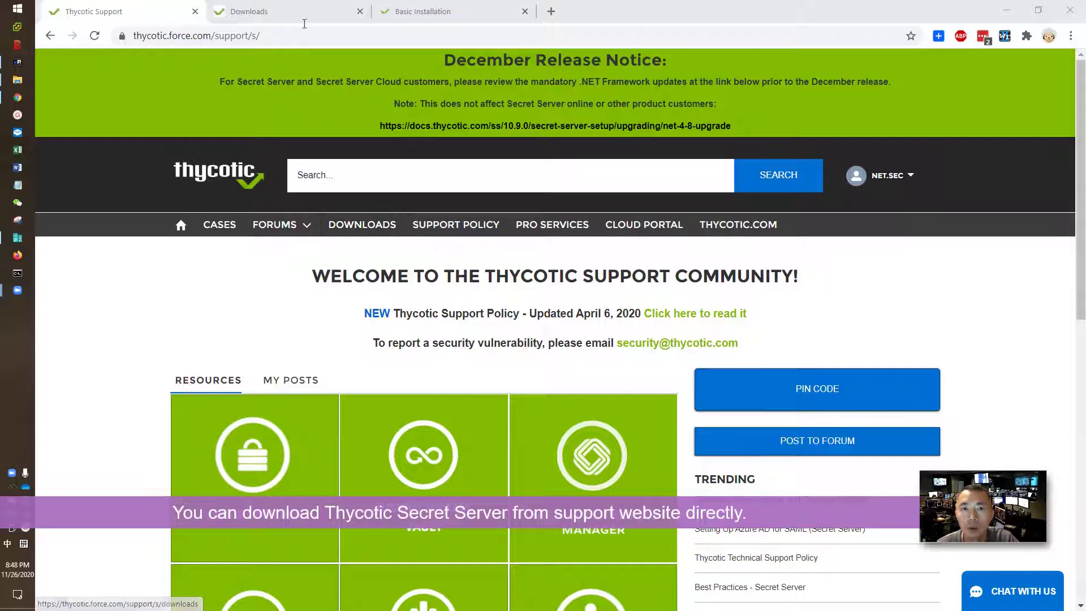
Open the Secret Server download page from Downloads, then the Secret Server resources page from the portal home
{"action": "left_click", "coordinate": [297, 6]}
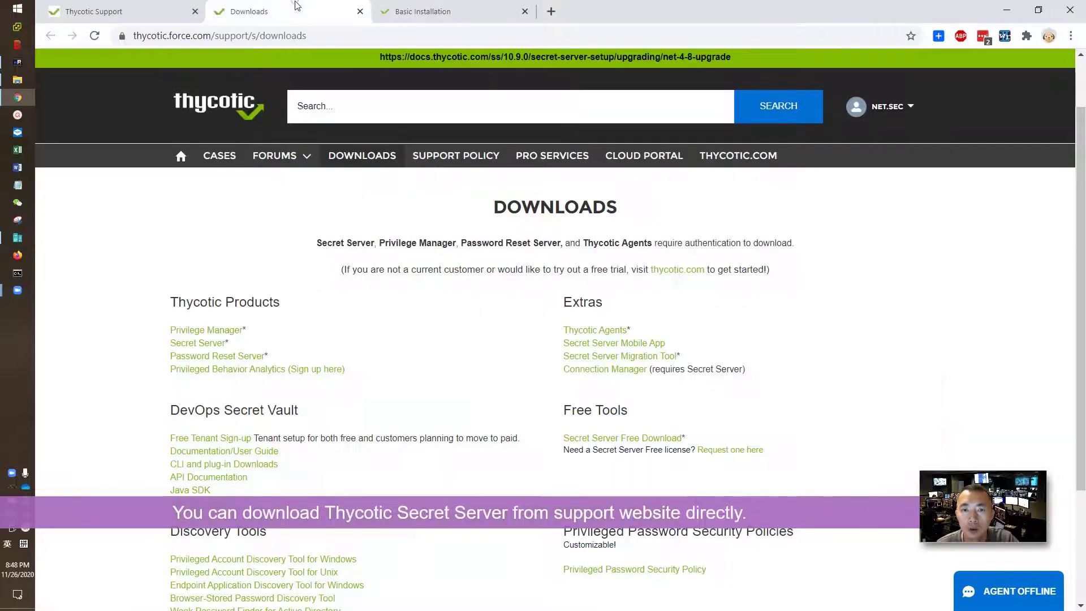
{"action": "left_click", "coordinate": [212, 343]}
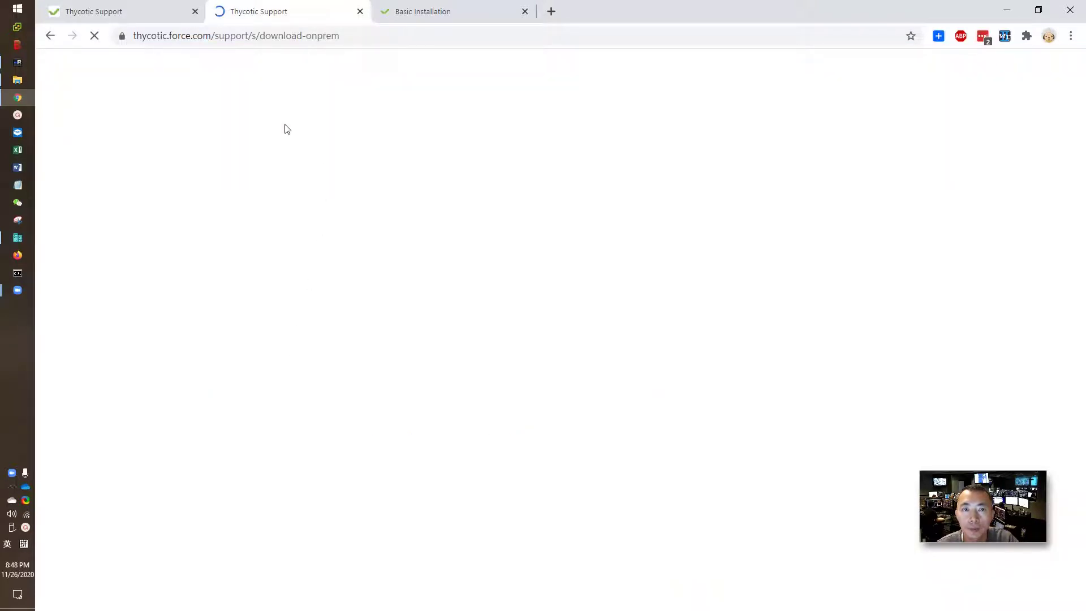
{"action": "left_click", "coordinate": [142, 19]}
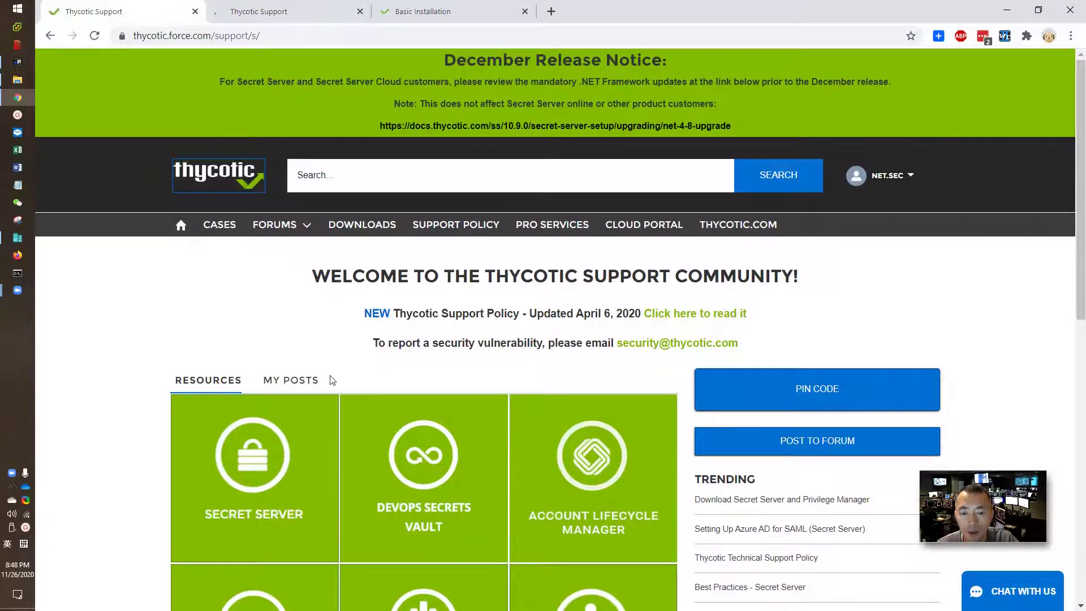
{"action": "scroll", "coordinate": [315, 388], "scroll_direction": "down", "scroll_amount": 2}
{"action": "left_click", "coordinate": [275, 334]}
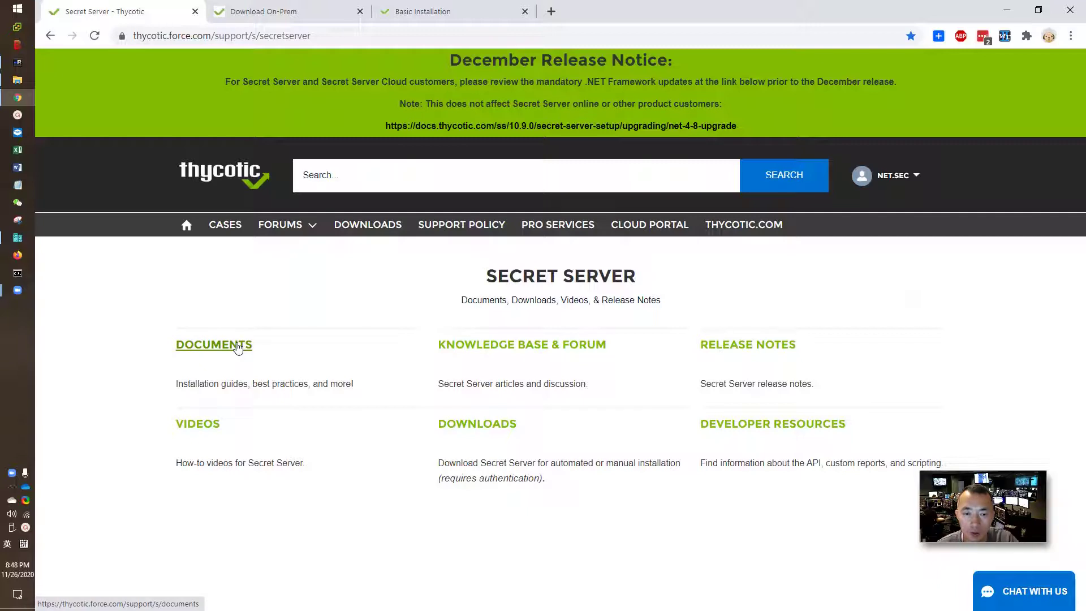
Read through the Basic (Automatic) Installation procedure, then go back to the Download On-Prem page
{"action": "left_click", "coordinate": [428, 12]}
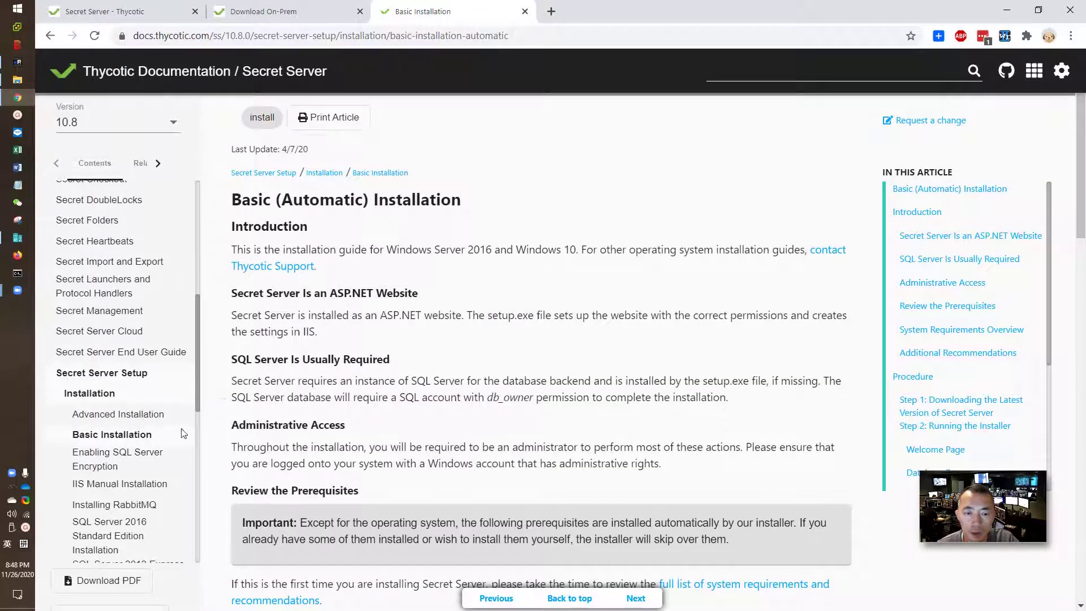
{"action": "scroll", "coordinate": [400, 349], "scroll_direction": "down", "scroll_amount": 11}
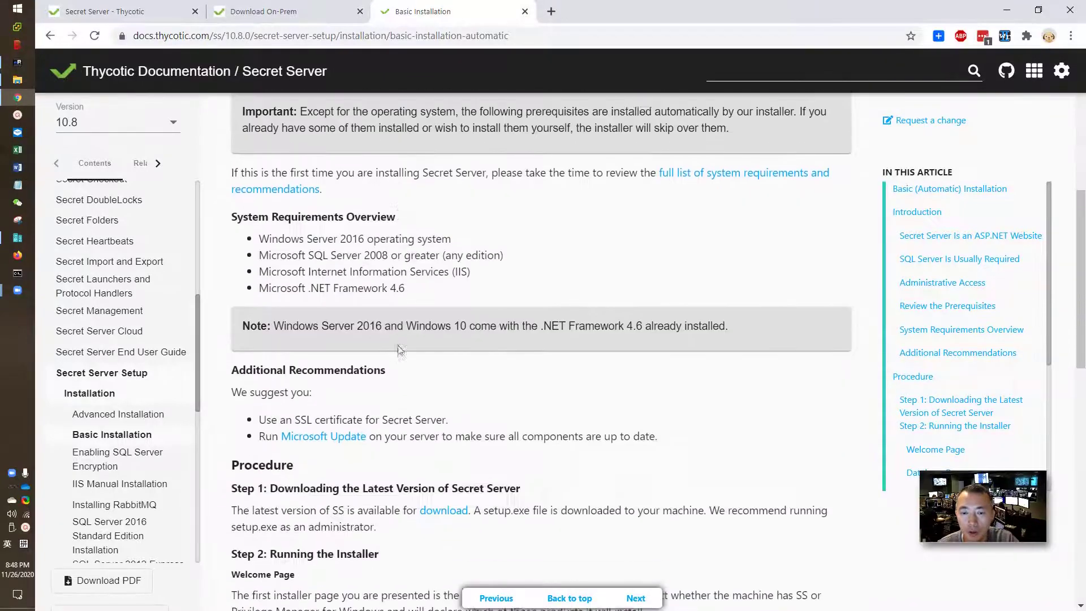
{"action": "scroll", "coordinate": [400, 349], "scroll_direction": "down", "scroll_amount": 4}
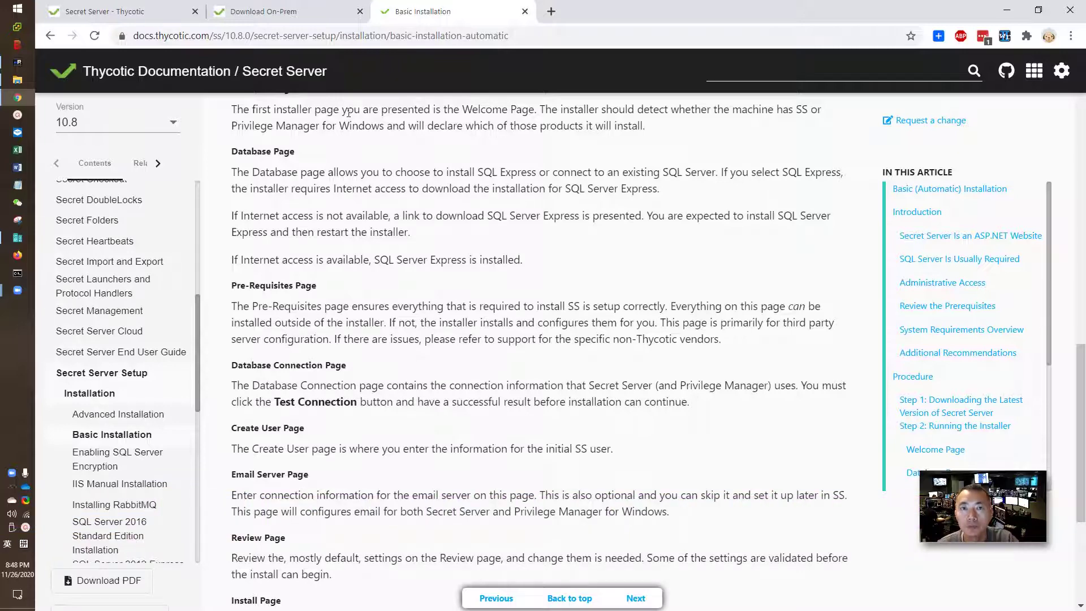
{"action": "left_click", "coordinate": [304, 10]}
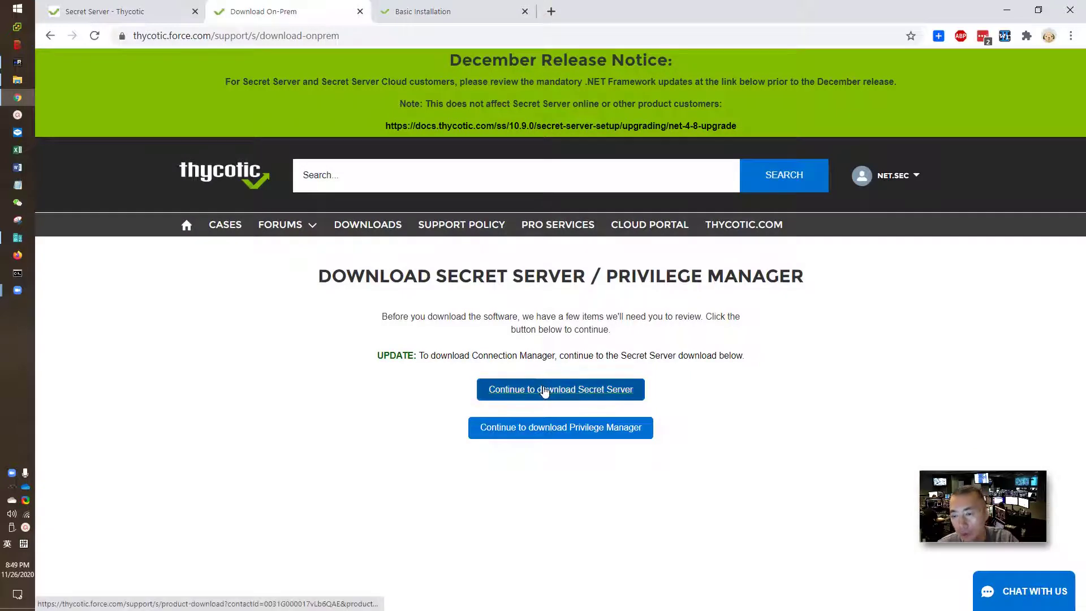
Minimize Chrome and inspect the SQLEXPR_x64_ENU and Secret Server installer files on the desktop
{"action": "left_click", "coordinate": [1008, 13]}
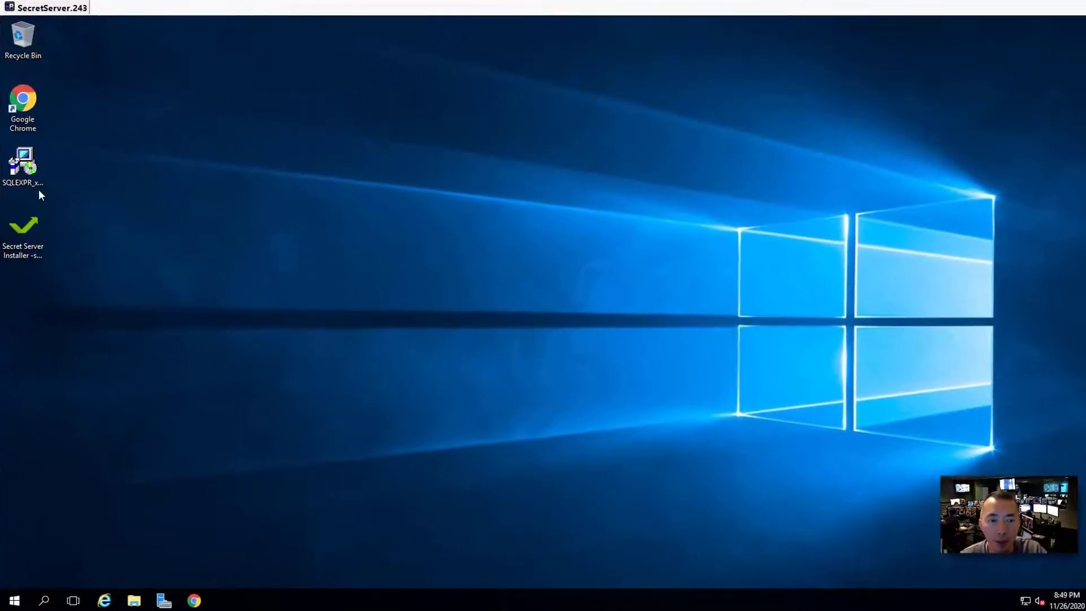
{"action": "left_click", "coordinate": [28, 243]}
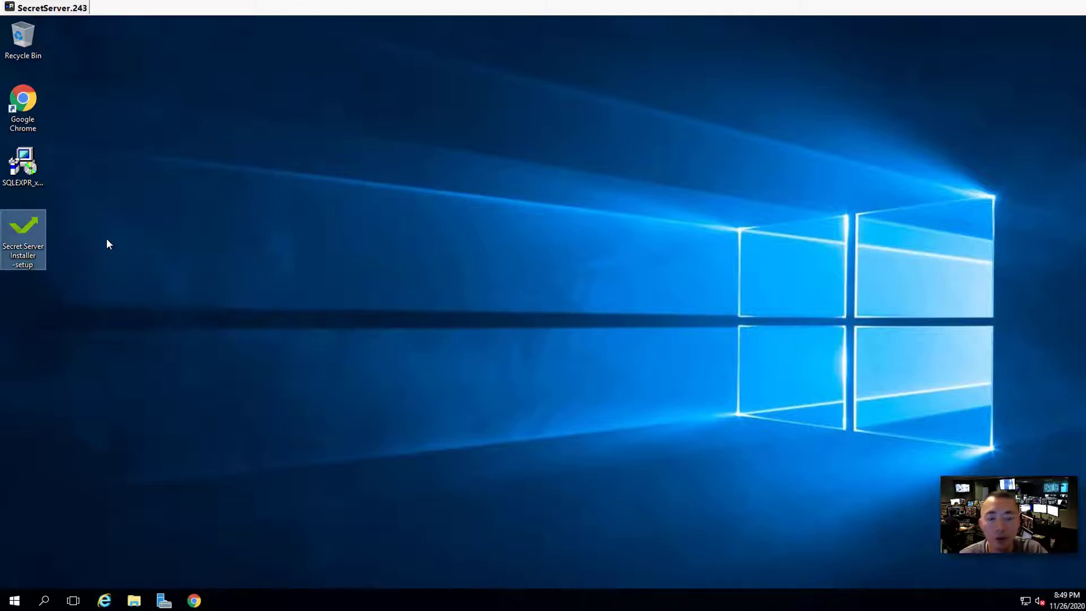
{"action": "left_click", "coordinate": [108, 242]}
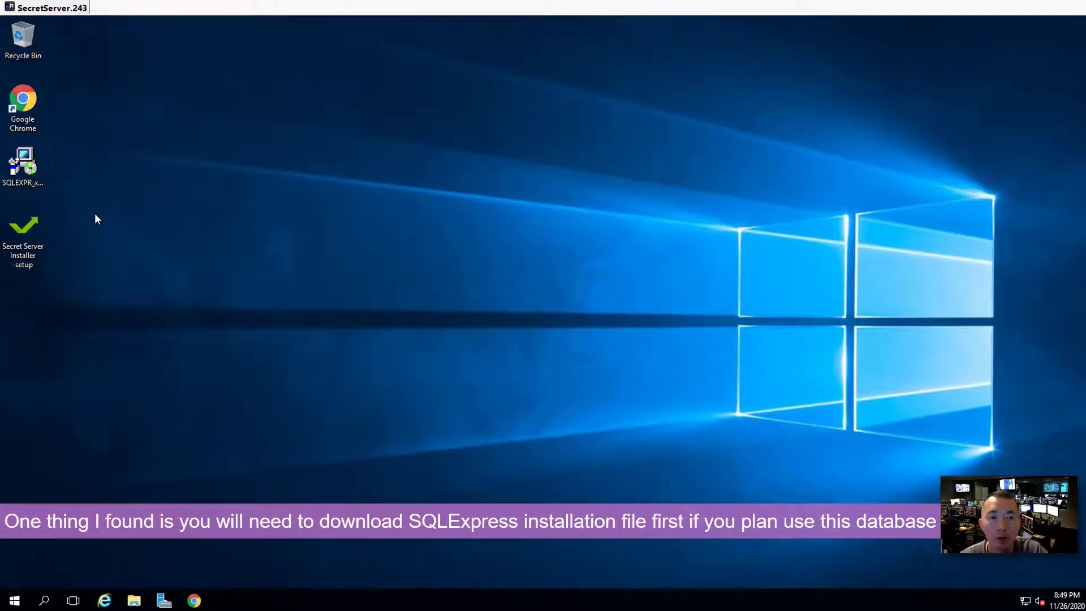
{"action": "left_click", "coordinate": [14, 161]}
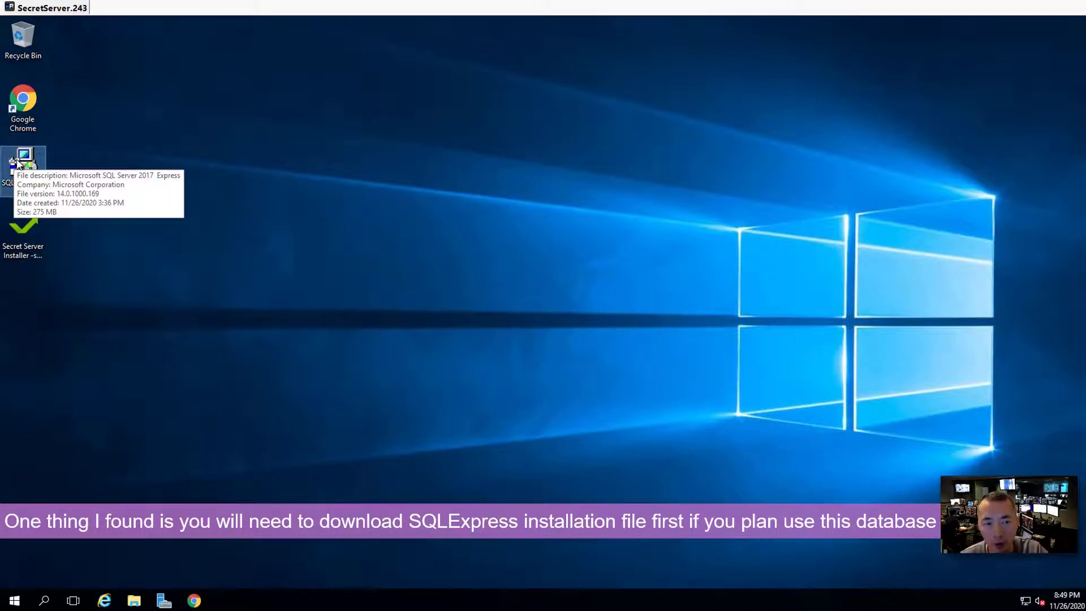
{"action": "left_click", "coordinate": [35, 235]}
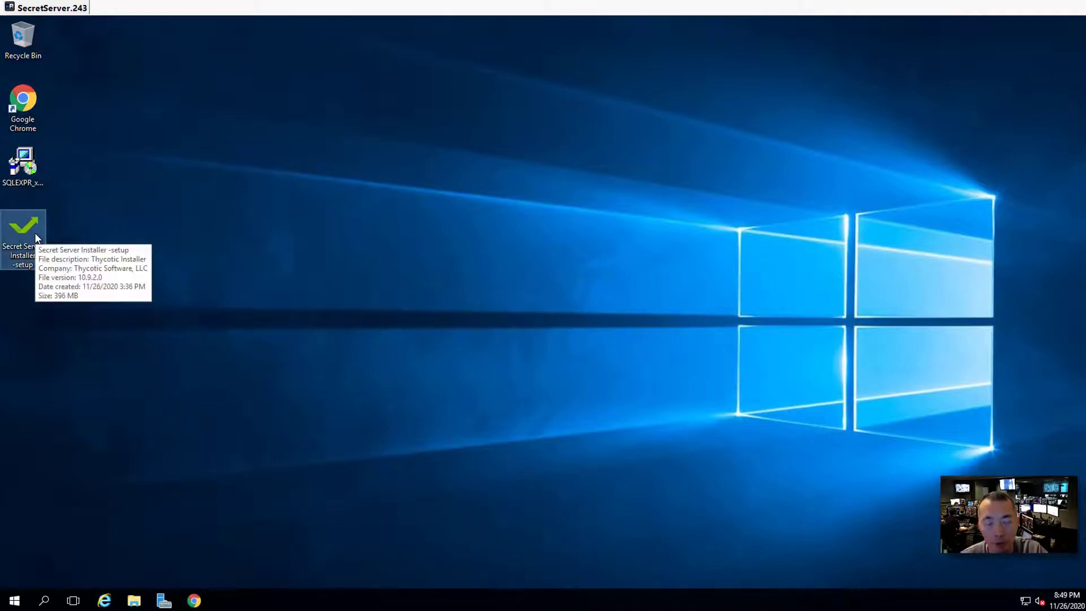
{"action": "left_click", "coordinate": [27, 178]}
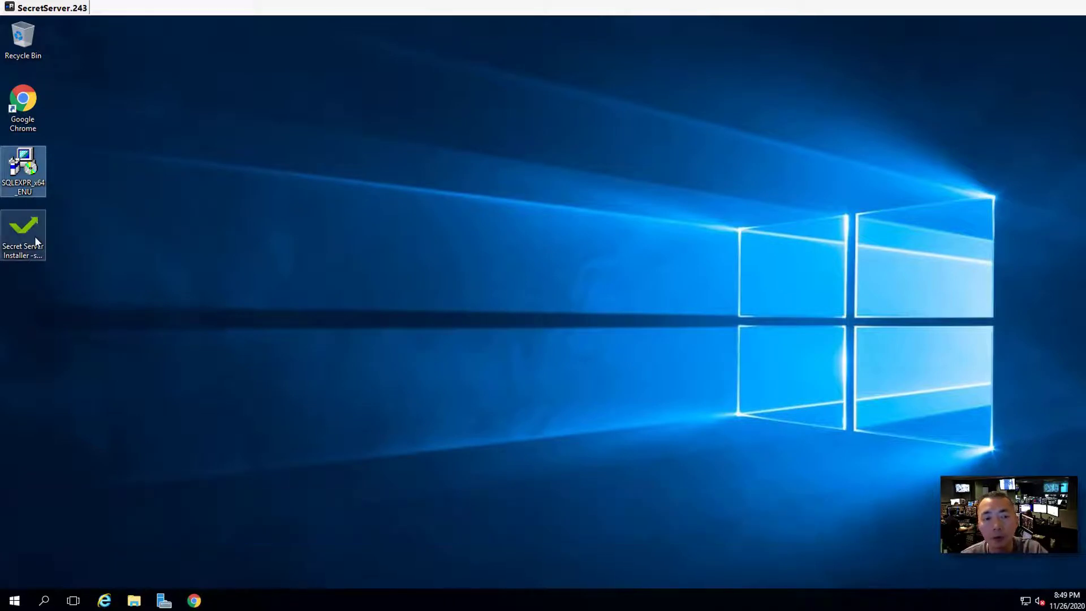
{"action": "left_click", "coordinate": [35, 233]}
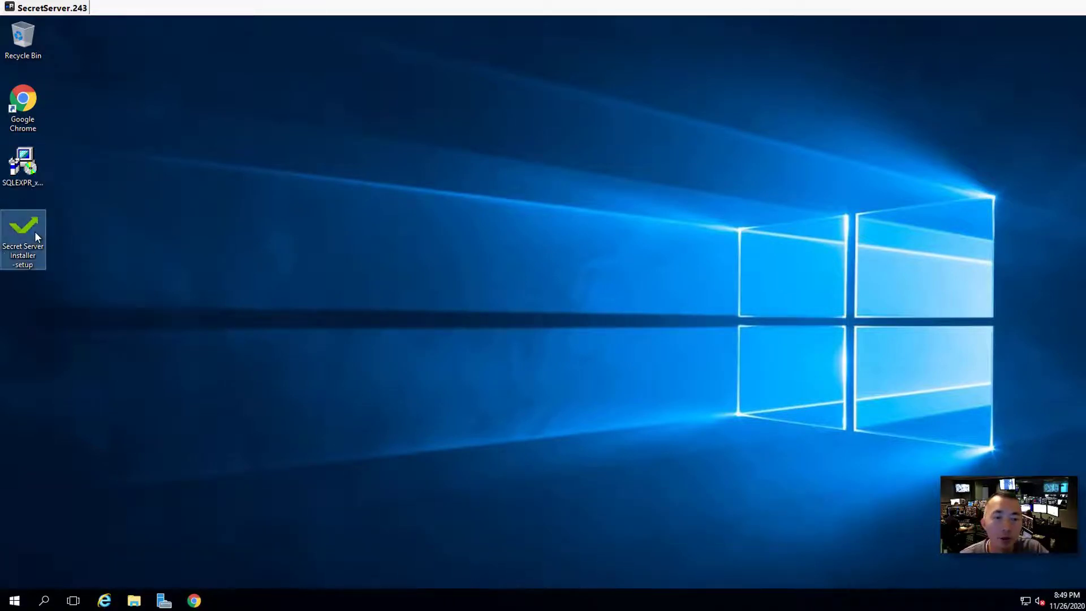
Run the Secret Server installer as administrator
{"action": "right_click", "coordinate": [35, 233]}
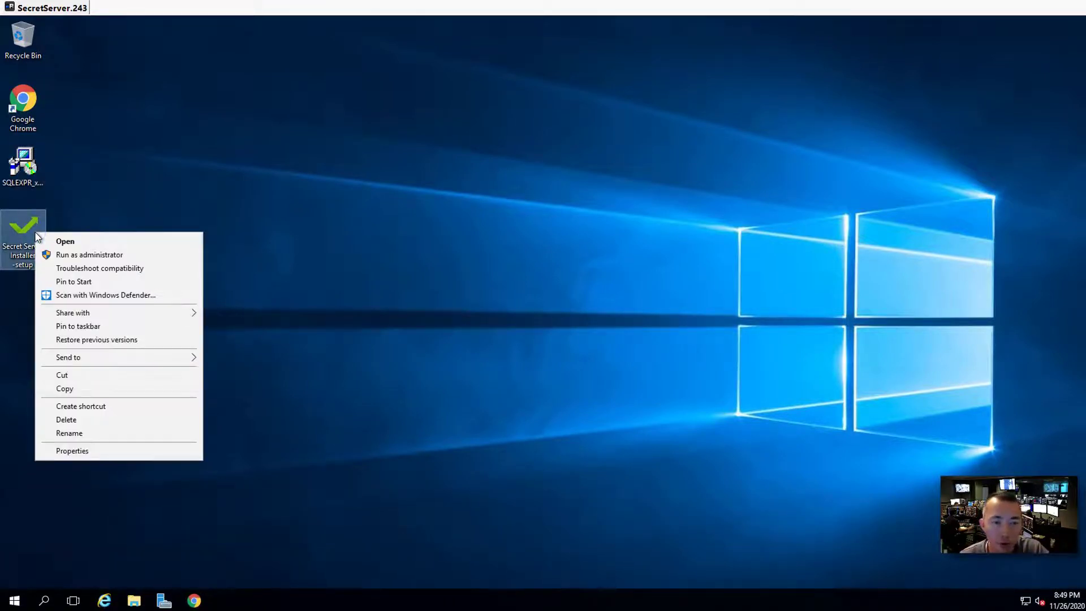
{"action": "left_click", "coordinate": [78, 256]}
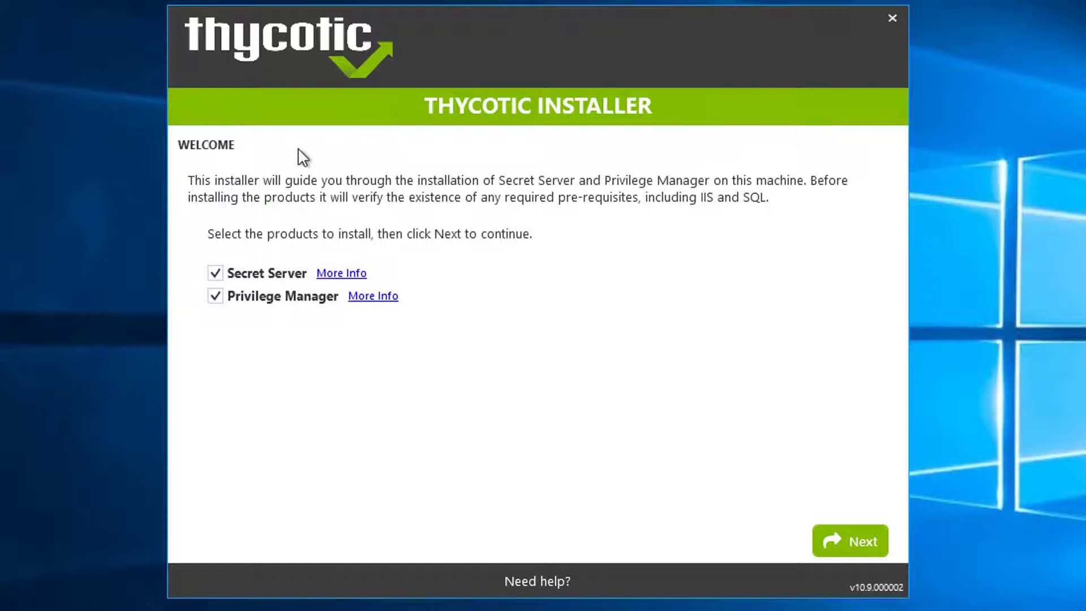
Install Secret Server only, without Privilege Manager, choosing SQL Server Express on this server
{"action": "left_click", "coordinate": [216, 295]}
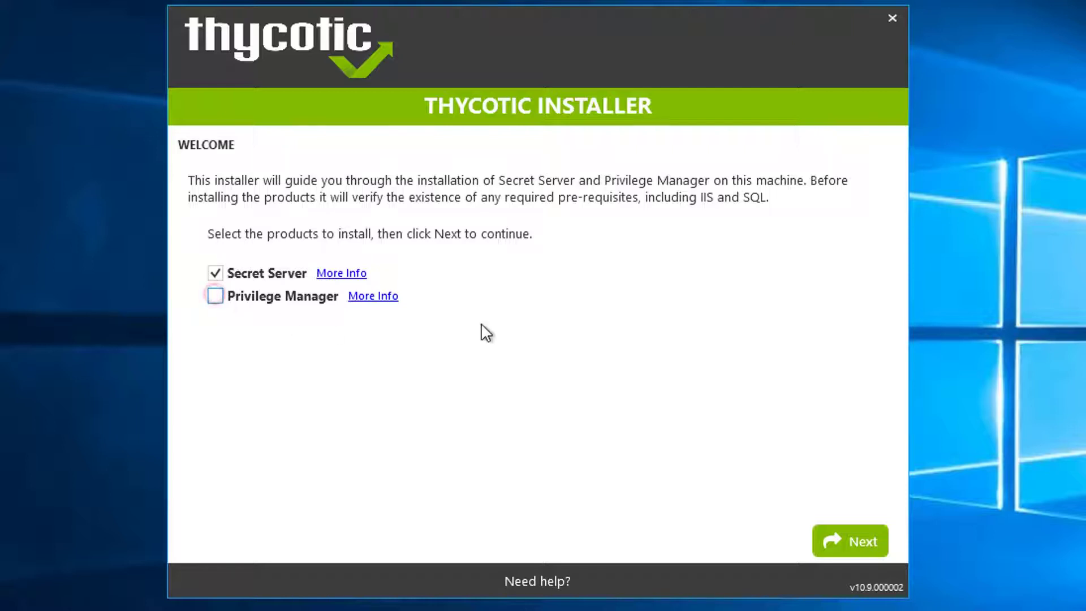
{"action": "left_click", "coordinate": [829, 547]}
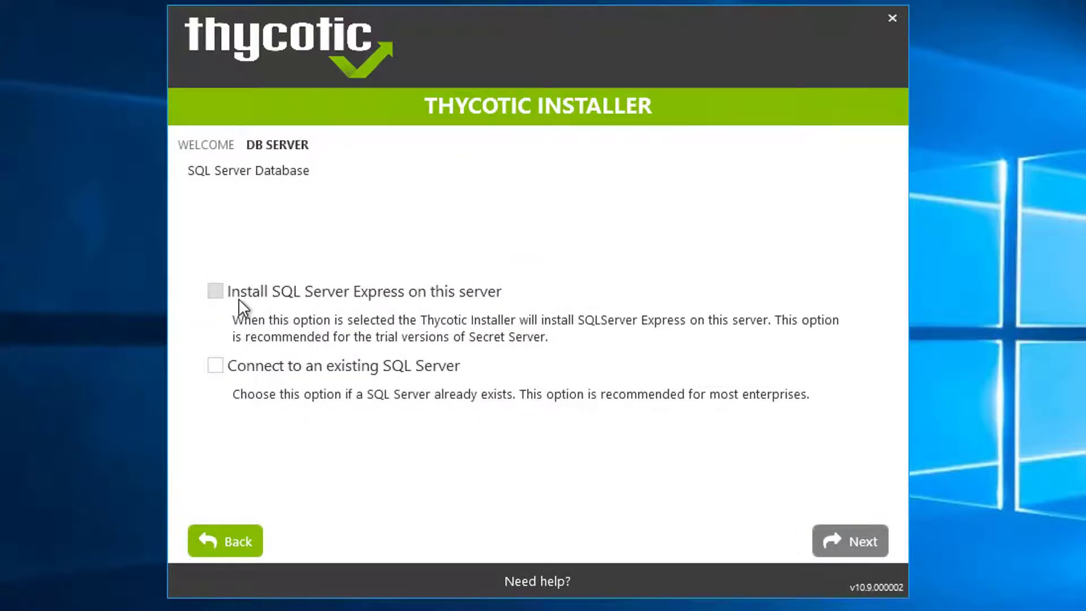
{"action": "left_click", "coordinate": [238, 301]}
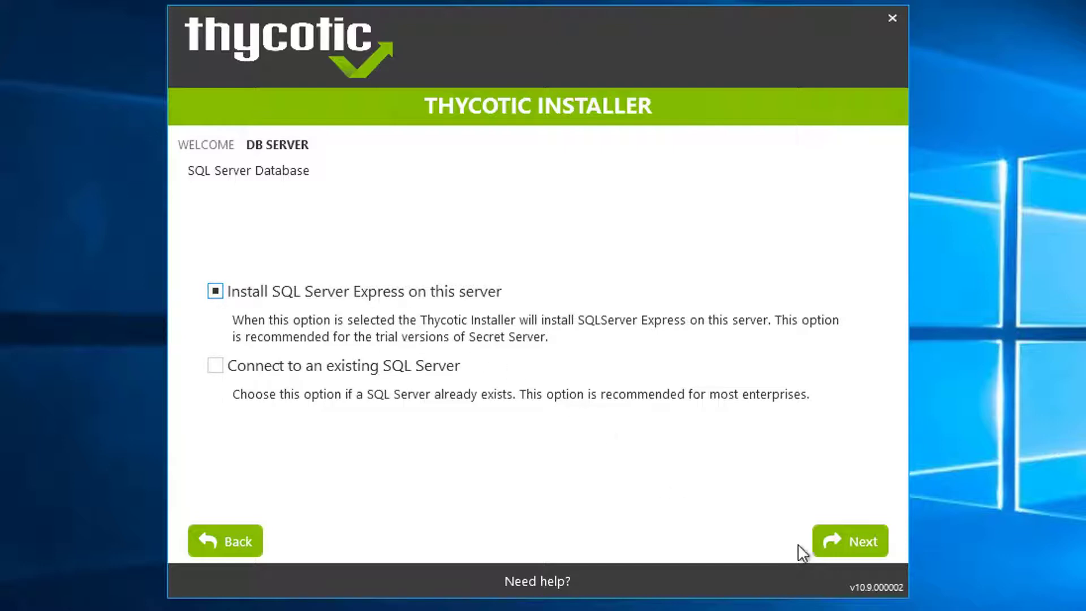
{"action": "left_click", "coordinate": [836, 544]}
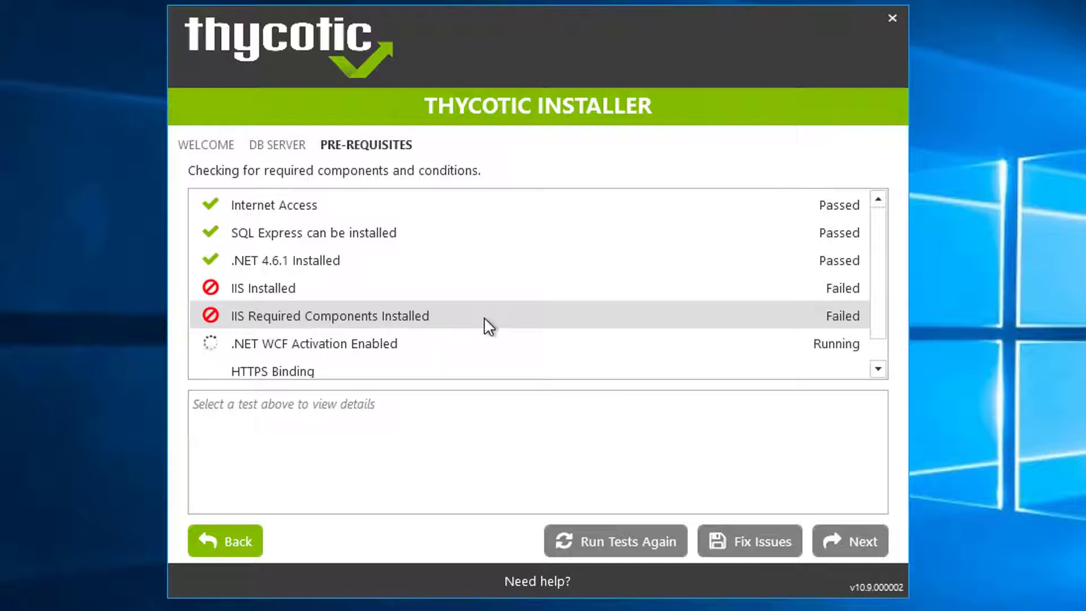
Review the prerequisites list and have the installer fix the failed IIS checks
{"action": "scroll", "coordinate": [488, 327], "scroll_direction": "up", "scroll_amount": 1}
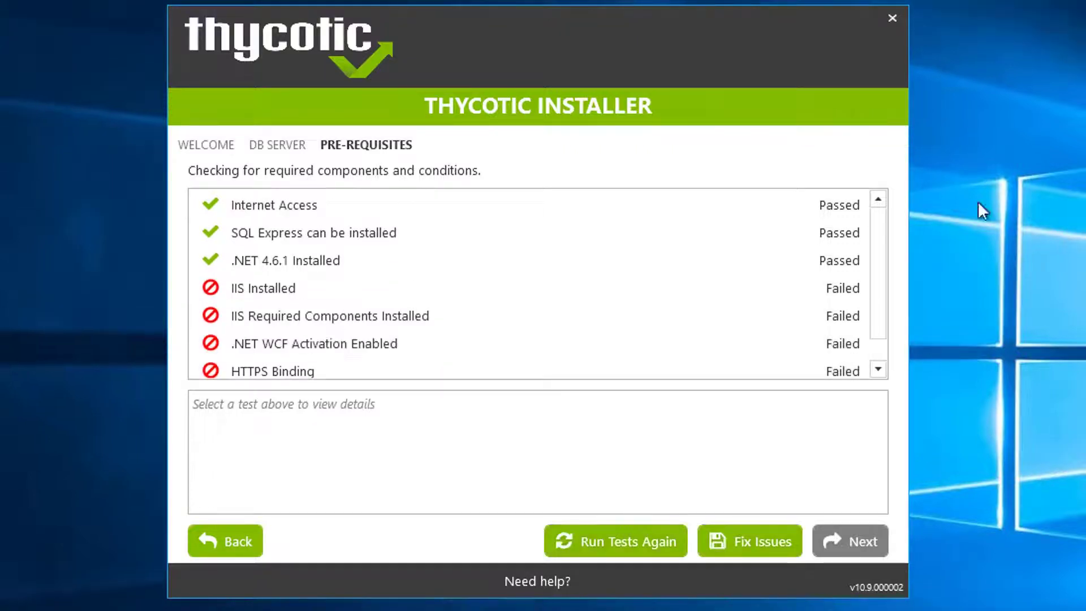
{"action": "scroll", "coordinate": [576, 277], "scroll_direction": "down", "scroll_amount": 1}
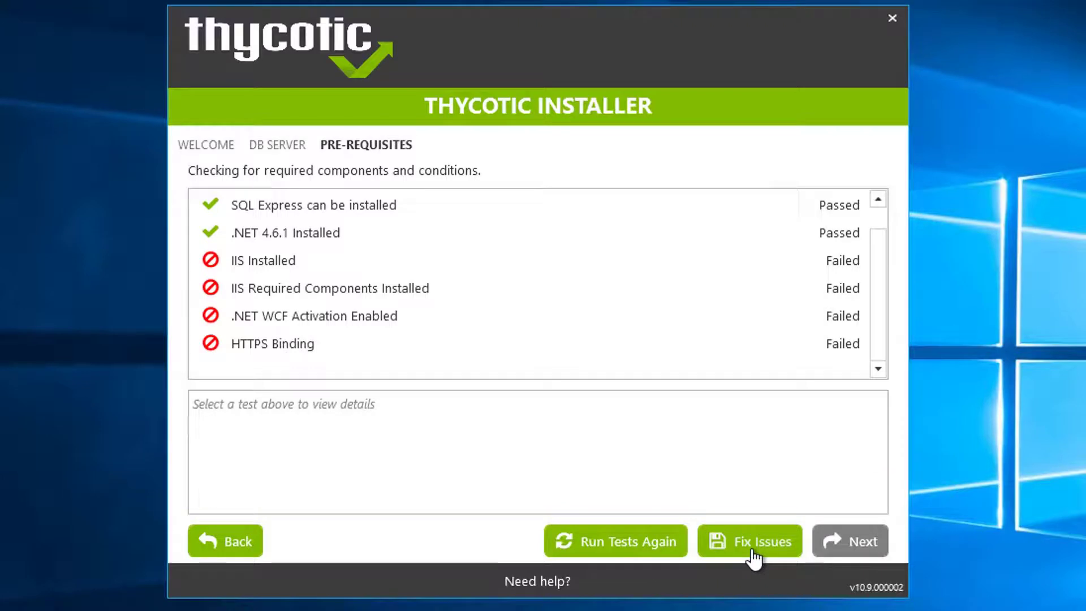
{"action": "left_click", "coordinate": [753, 552]}
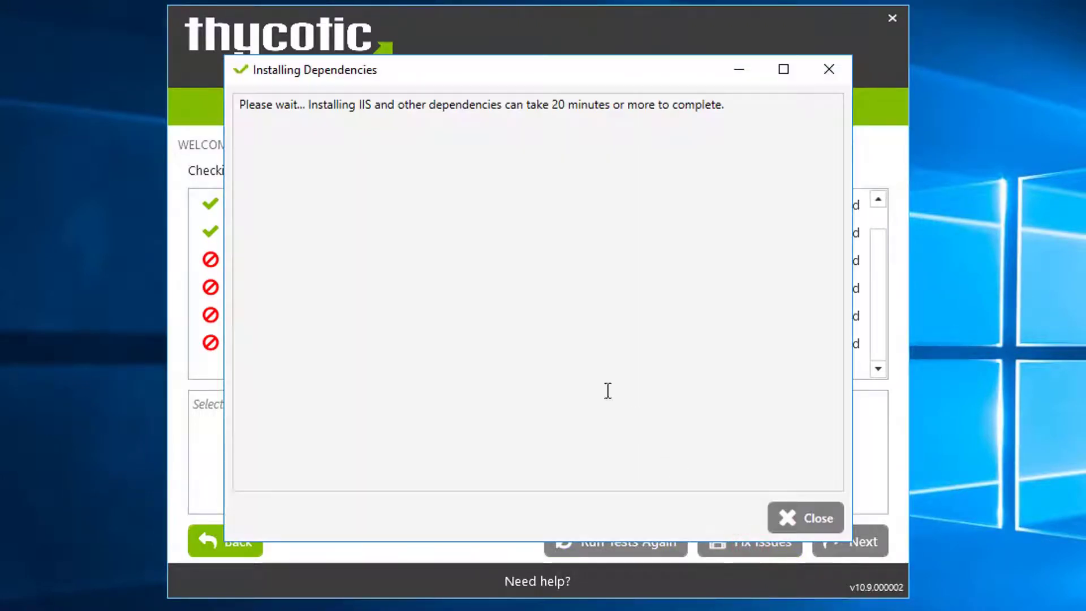
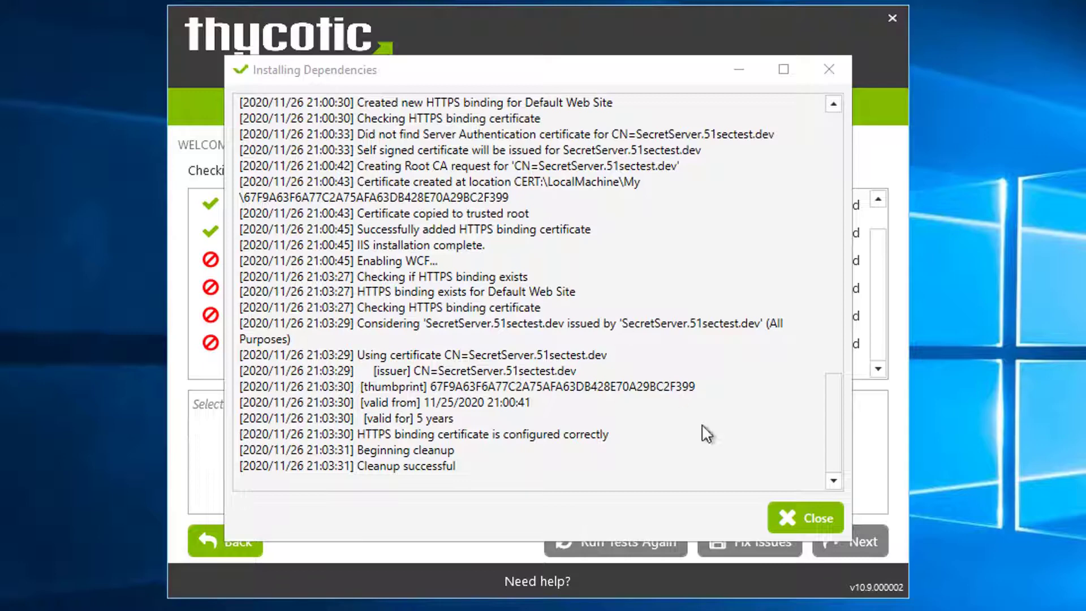
Close the dependency log, rerun the prerequisite checks and inspect the failed HTTPS Binding check
{"action": "left_click", "coordinate": [810, 516]}
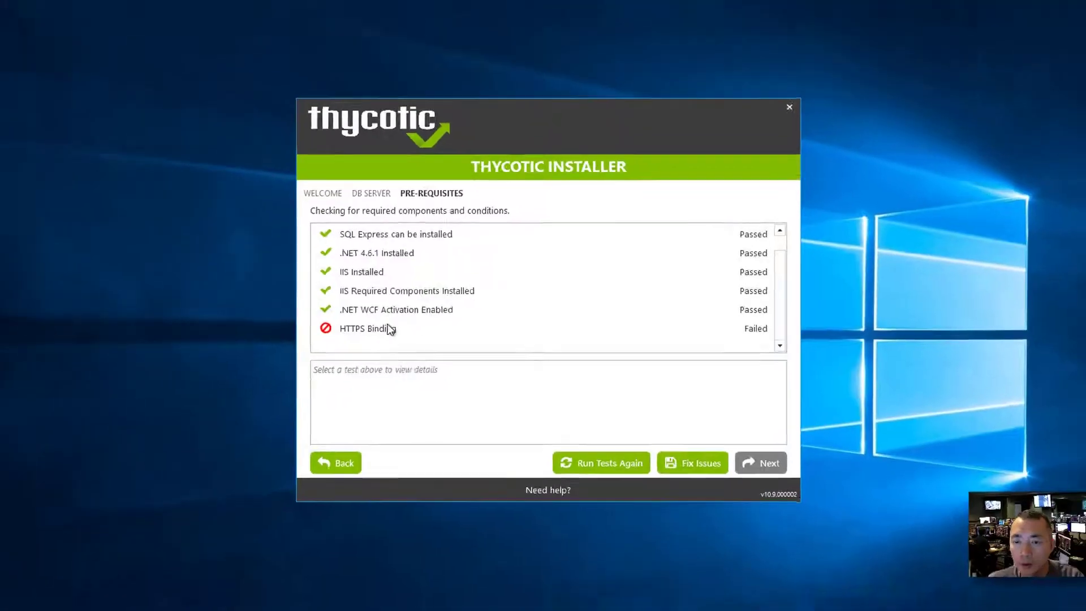
{"action": "left_click", "coordinate": [294, 344]}
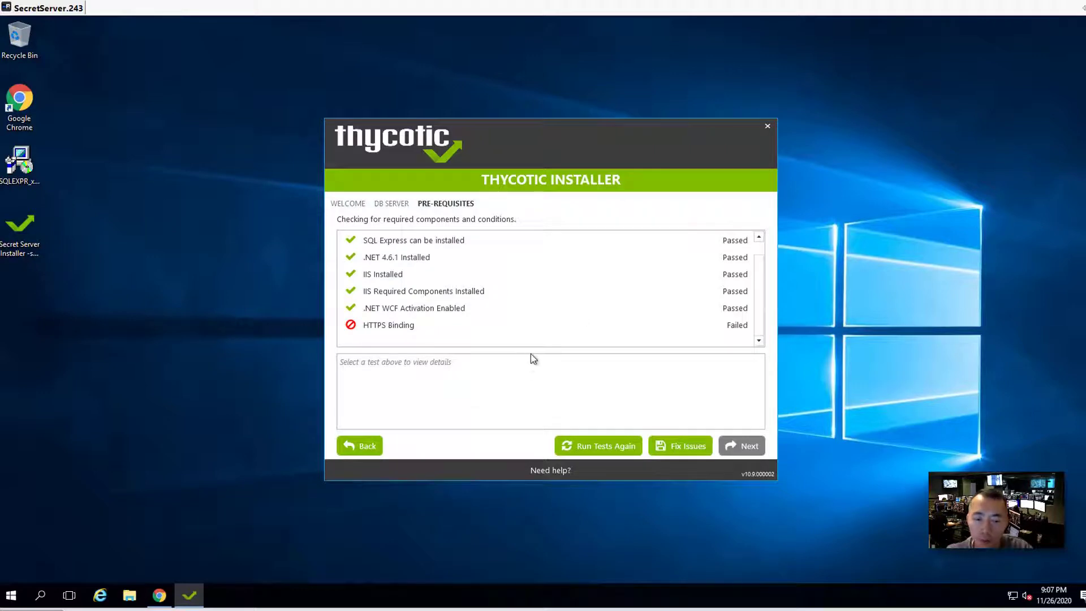
{"action": "left_click", "coordinate": [160, 597]}
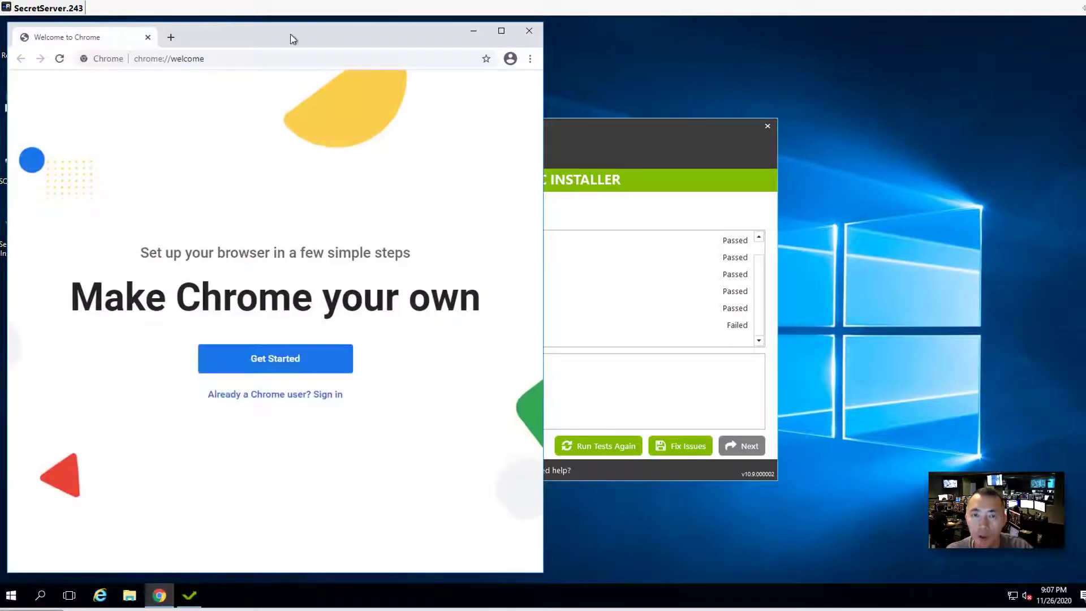
{"action": "double_click", "coordinate": [310, 34]}
{"action": "left_click", "coordinate": [220, 40]}
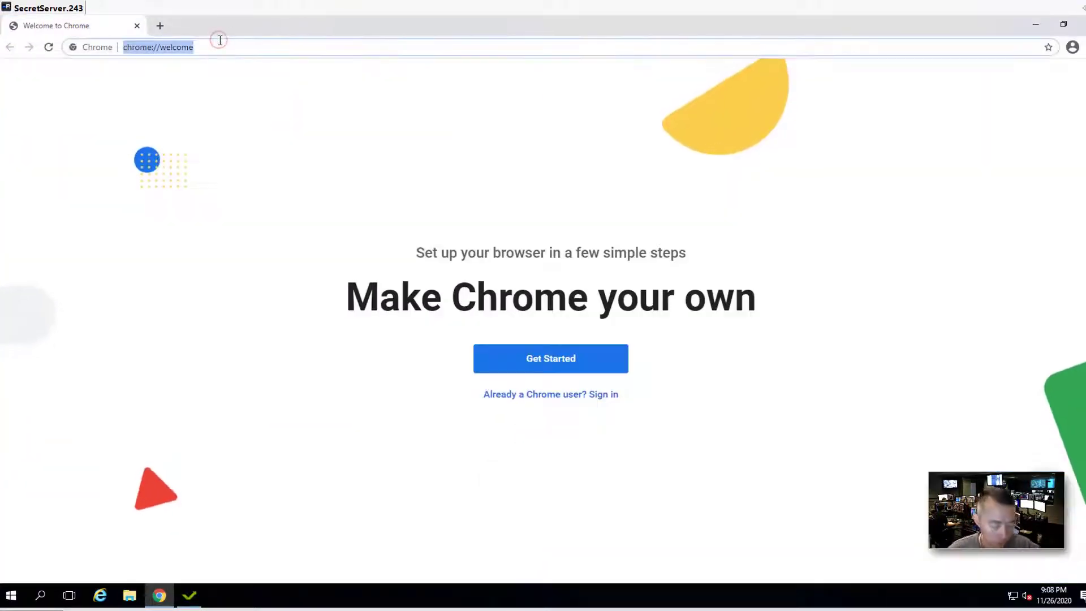
{"action": "type", "text": "https:"}
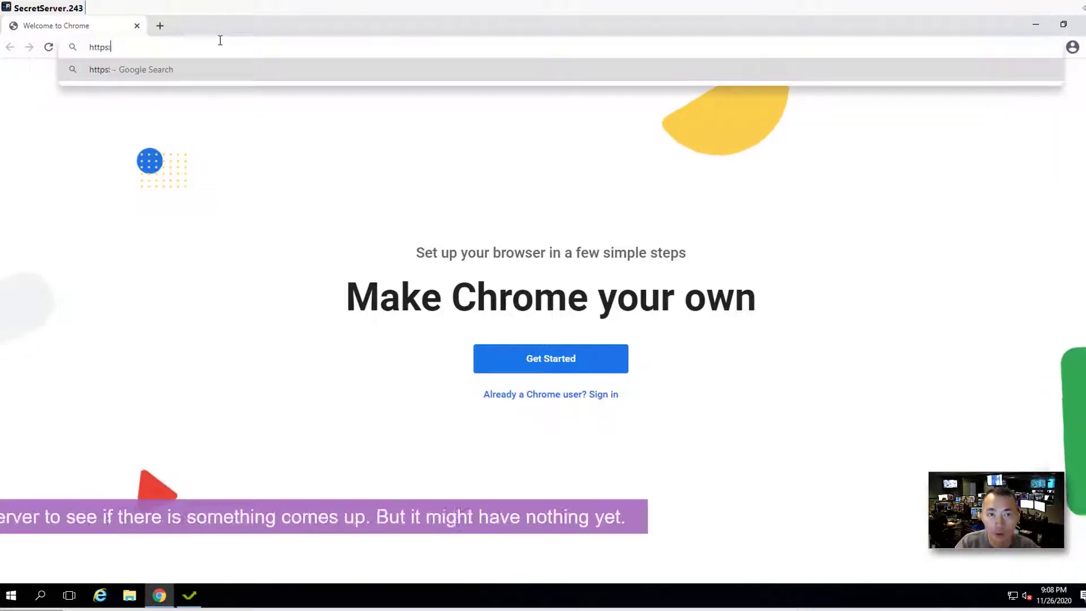
{"action": "type", "text": "//localhost"}
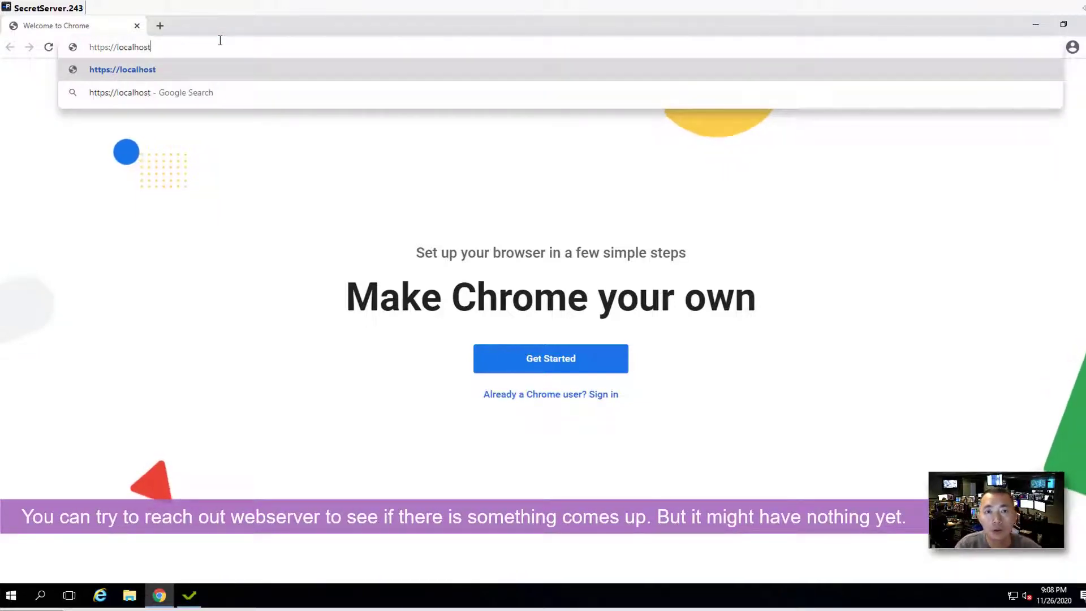
{"action": "key", "text": "Return"}
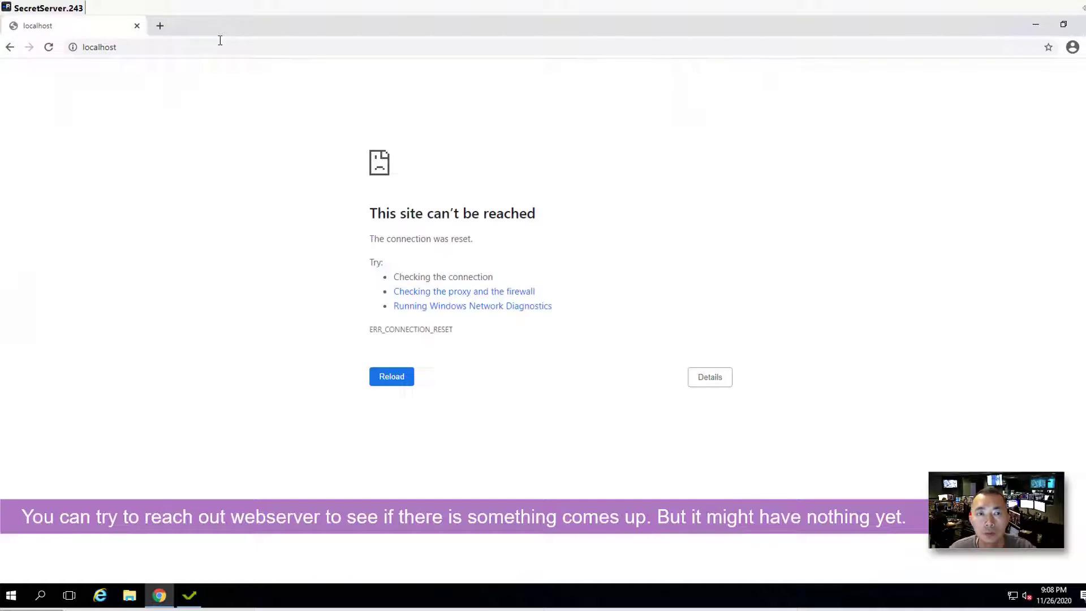
{"action": "left_click", "coordinate": [149, 48]}
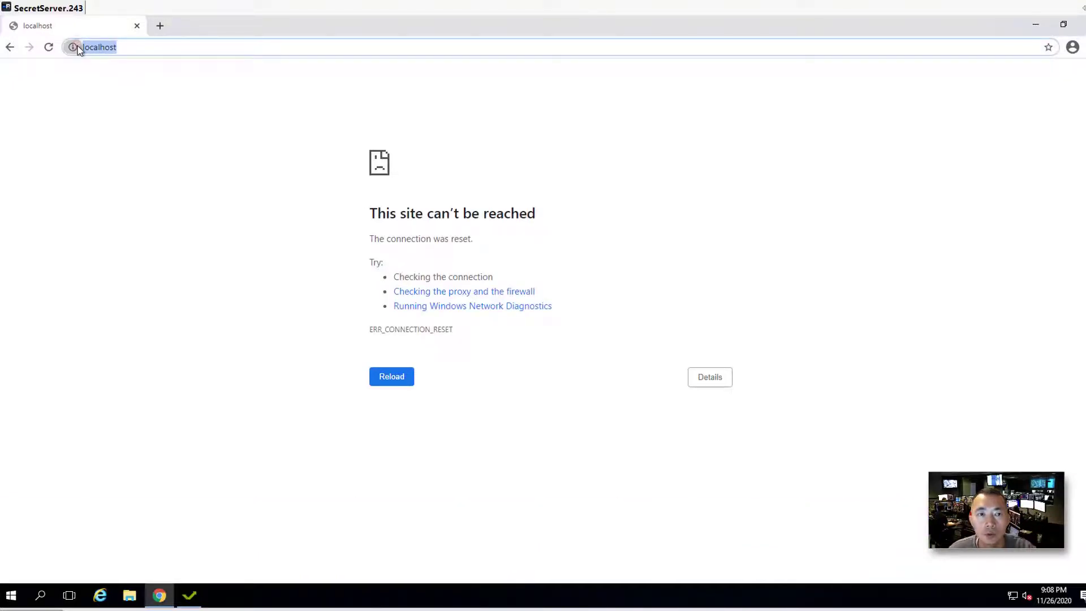
{"action": "left_click", "coordinate": [76, 47]}
{"action": "left_click", "coordinate": [161, 34]}
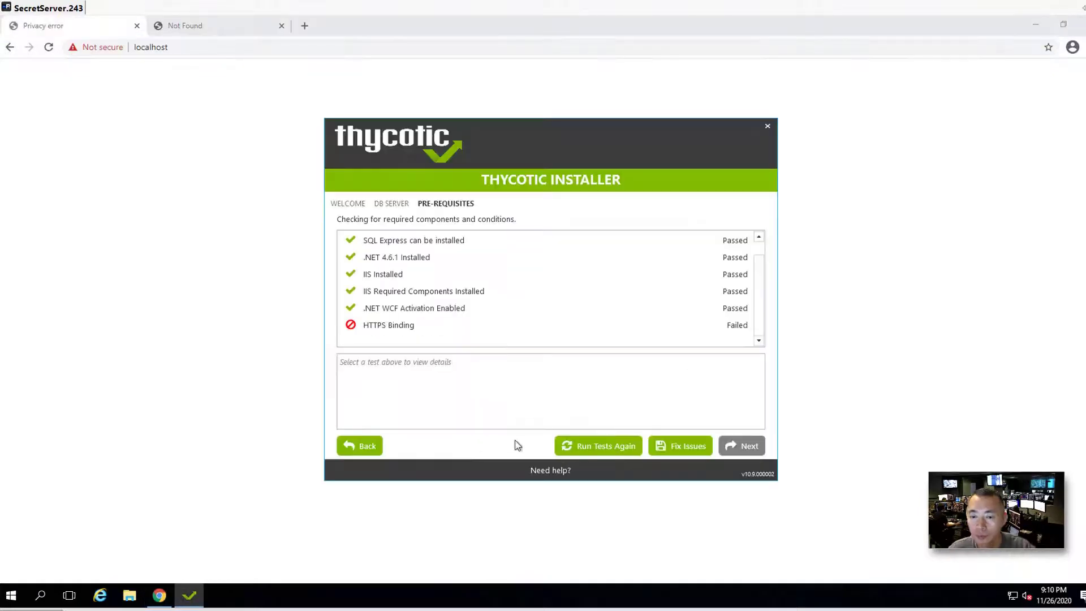
Cancel the Thycotic installation and proceed past the certificate warning to localhost
{"action": "left_click", "coordinate": [767, 126]}
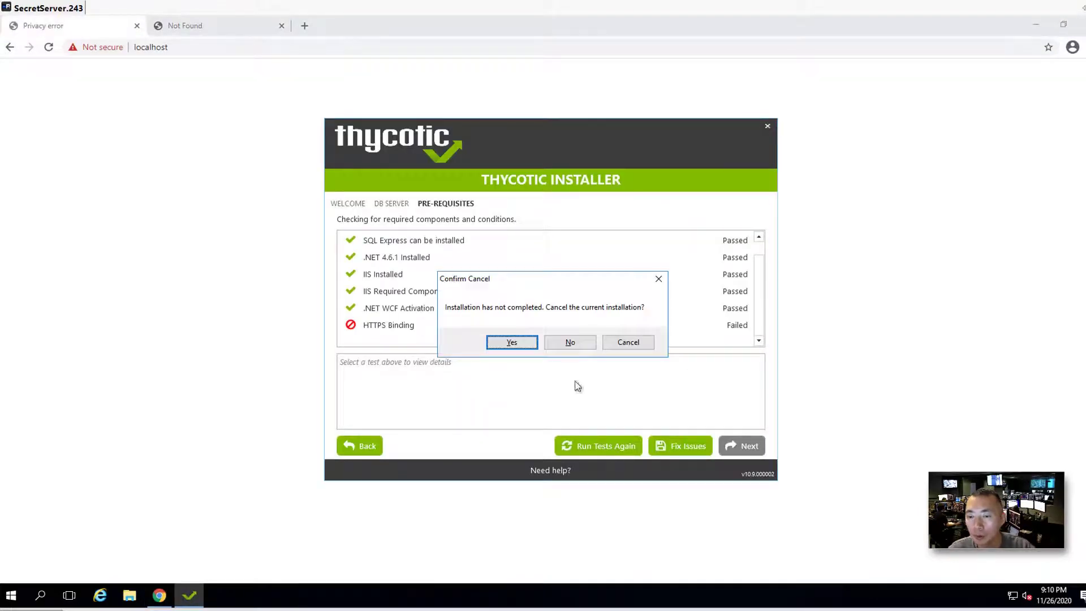
{"action": "left_click", "coordinate": [518, 345]}
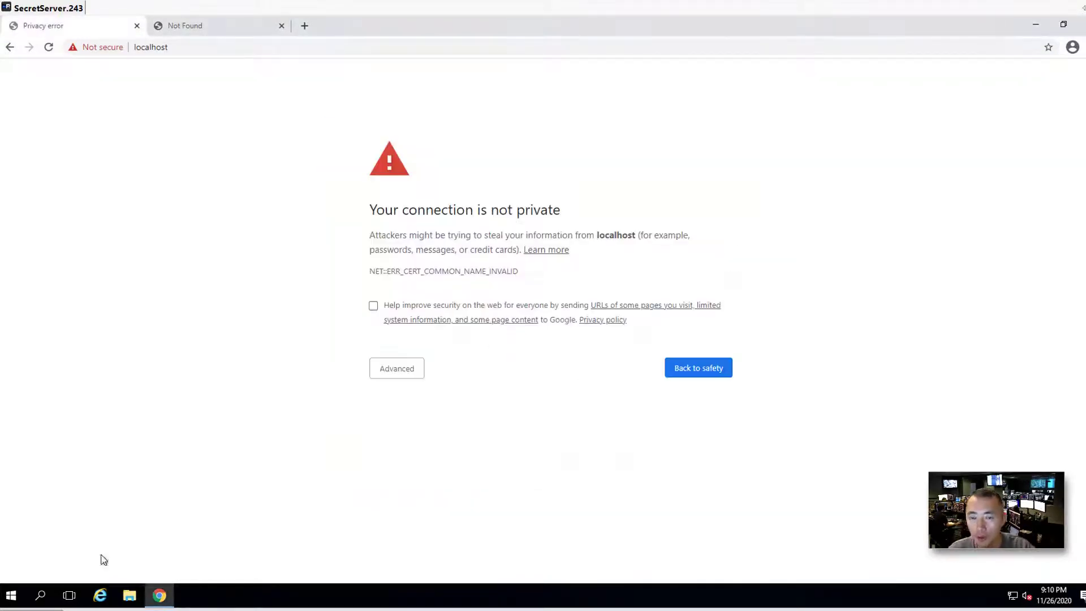
{"action": "left_click", "coordinate": [408, 369]}
{"action": "left_click", "coordinate": [425, 461]}
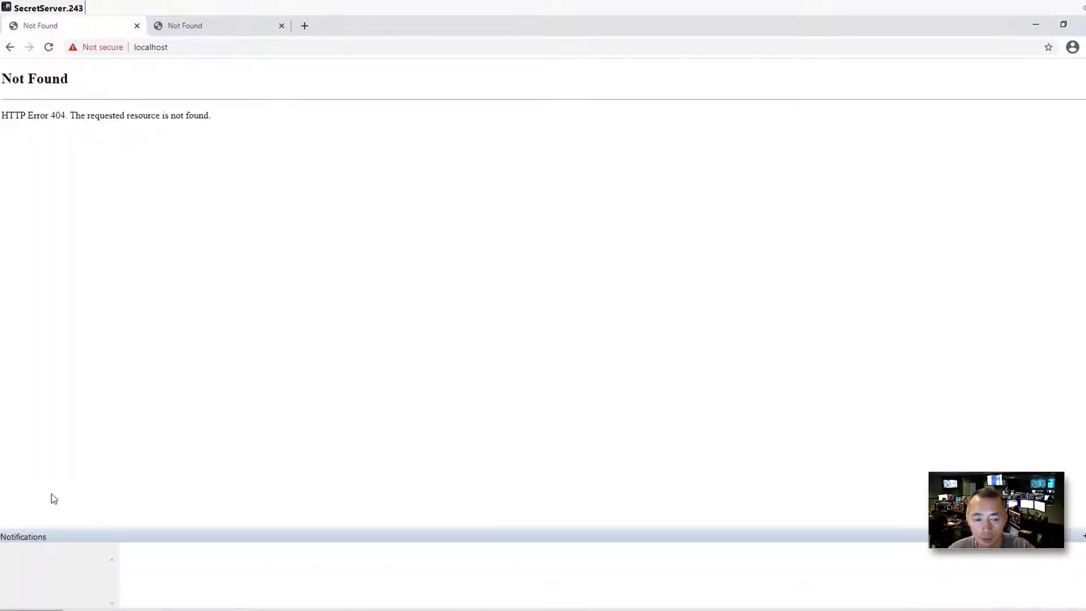
Restart Windows from the Start menu with Other (Unplanned) as the reason
{"action": "left_click", "coordinate": [58, 470]}
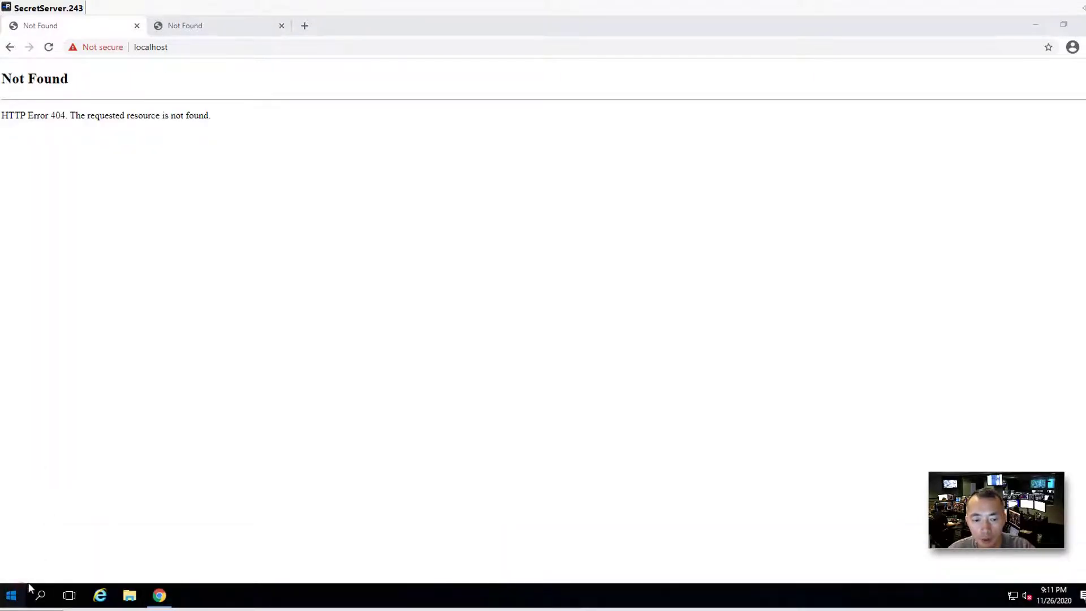
{"action": "left_click", "coordinate": [25, 592]}
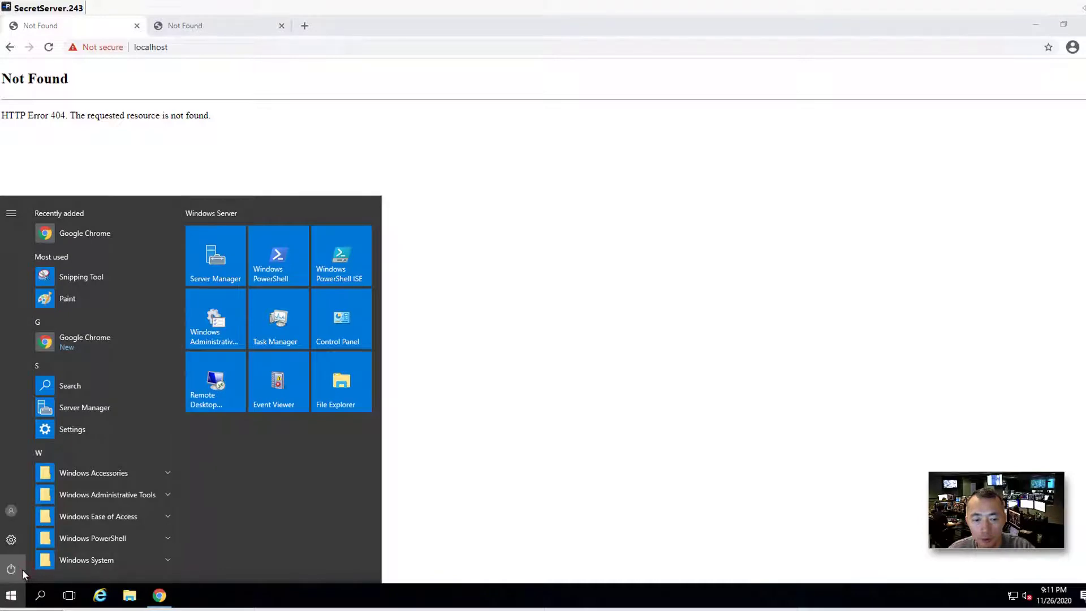
{"action": "left_click", "coordinate": [11, 569]}
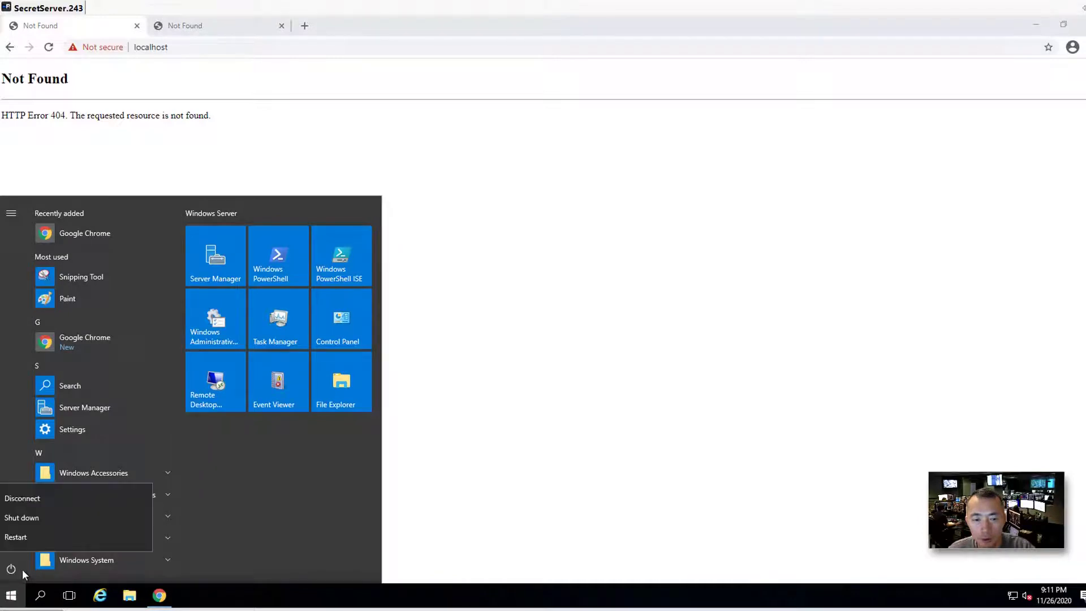
{"action": "left_click", "coordinate": [86, 536]}
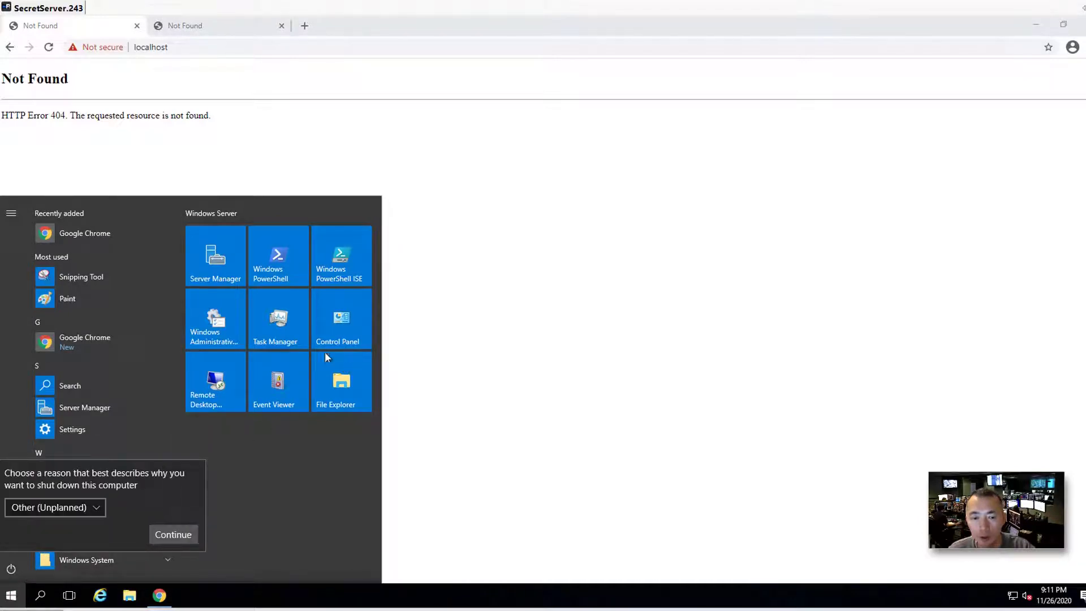
{"action": "left_click", "coordinate": [187, 537]}
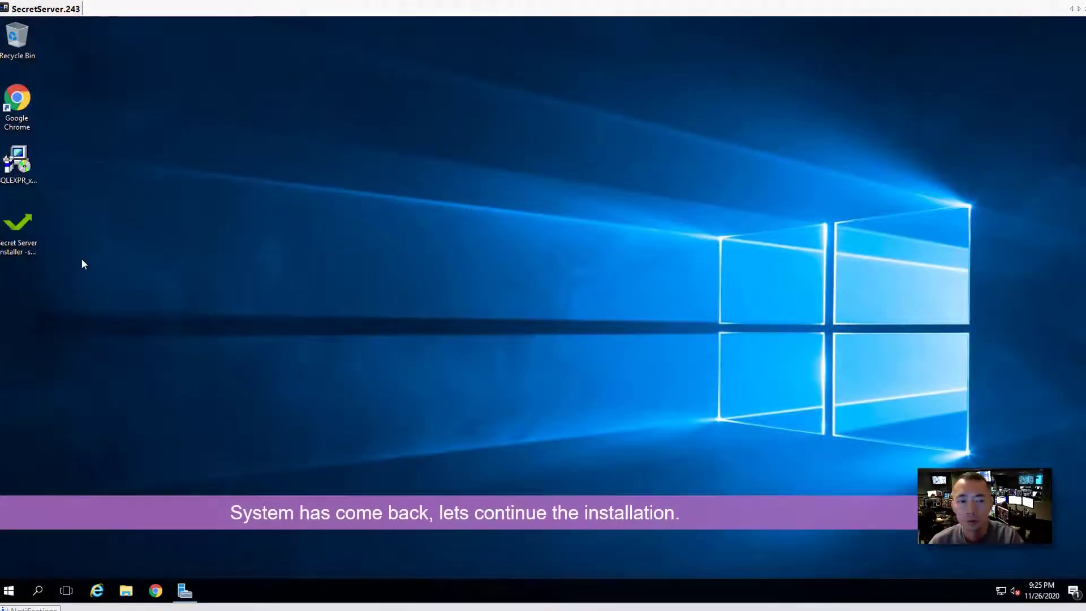
Run the Secret Server Installer as administrator with Privilege Manager unchecked, continuing to DB Server
{"action": "right_click", "coordinate": [24, 226]}
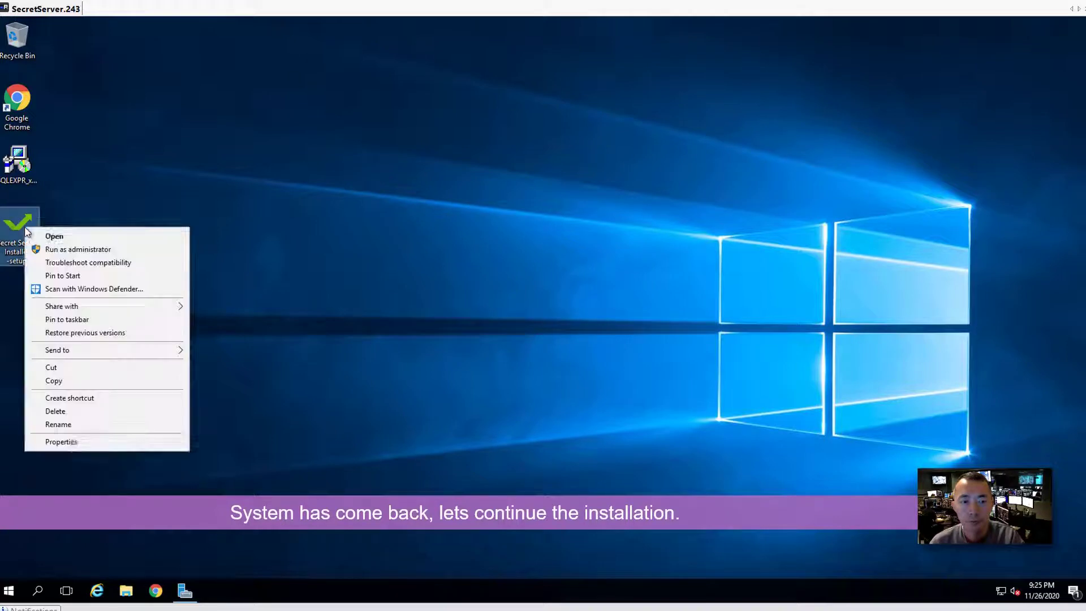
{"action": "left_click", "coordinate": [82, 256]}
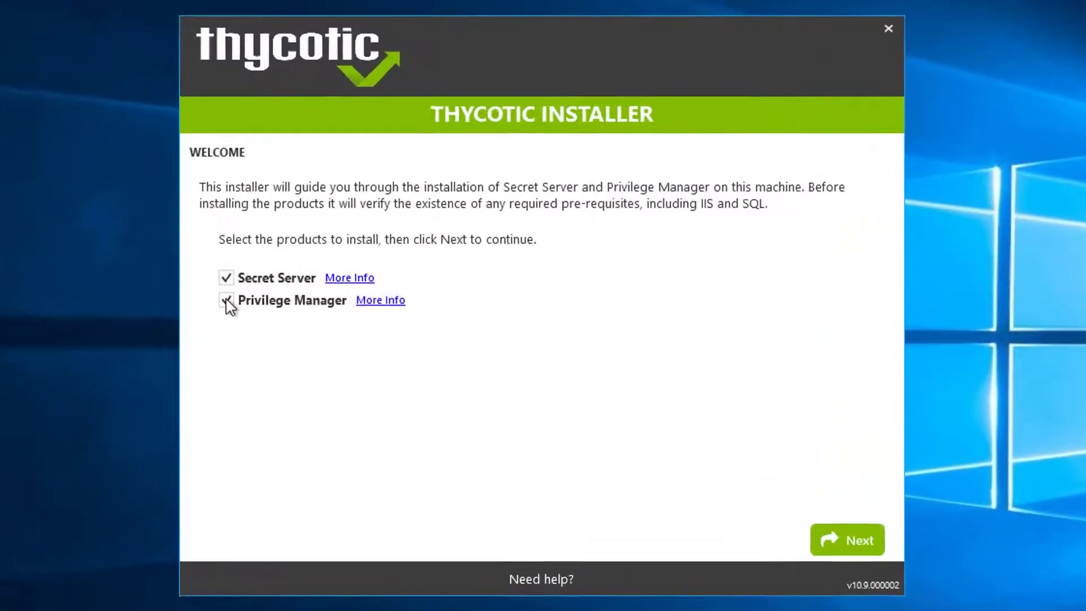
{"action": "left_click", "coordinate": [212, 301]}
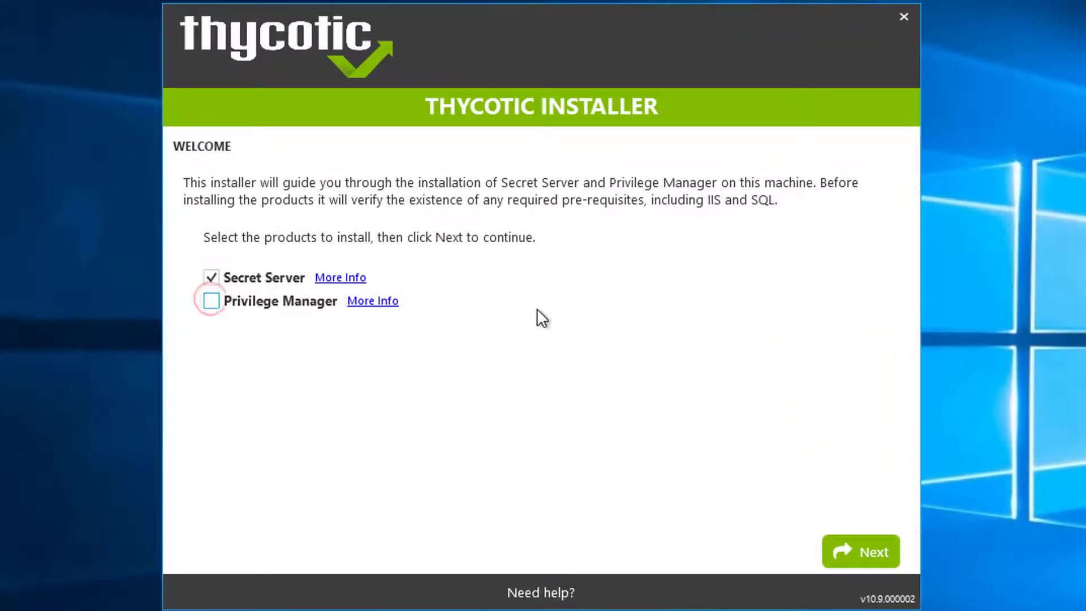
{"action": "left_click", "coordinate": [837, 549]}
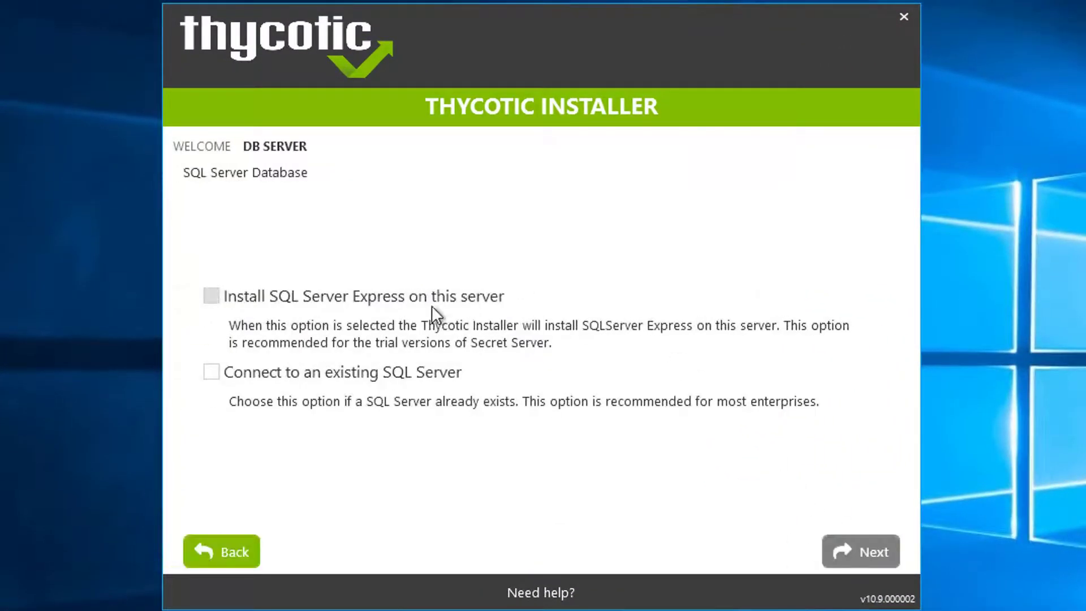
Choose Install SQL Server Express on this server, confirm all prerequisite checks pass, and continue
{"action": "left_click", "coordinate": [433, 295]}
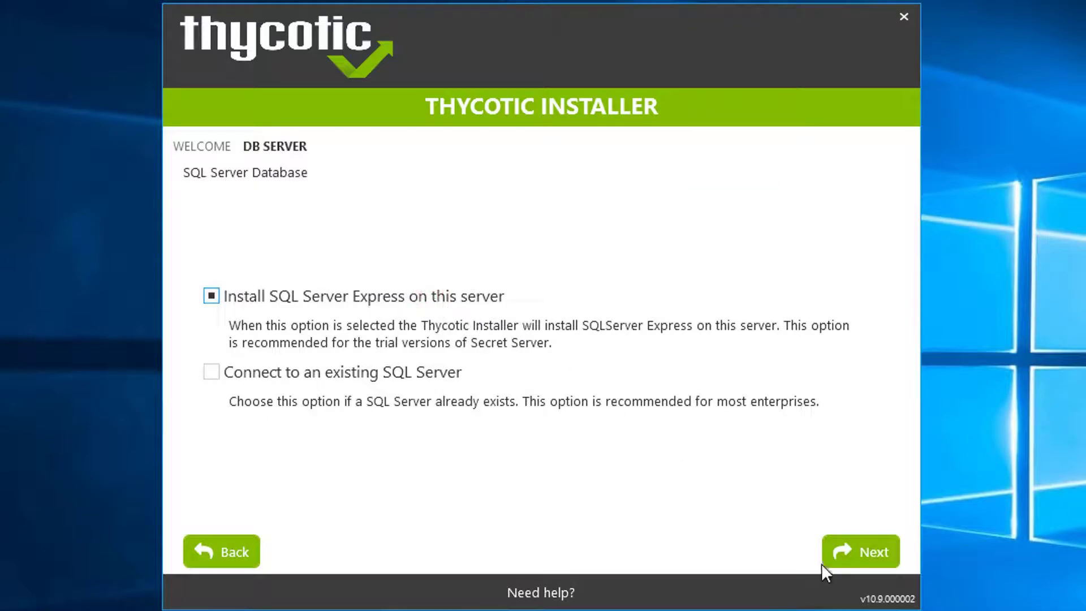
{"action": "left_click", "coordinate": [846, 553]}
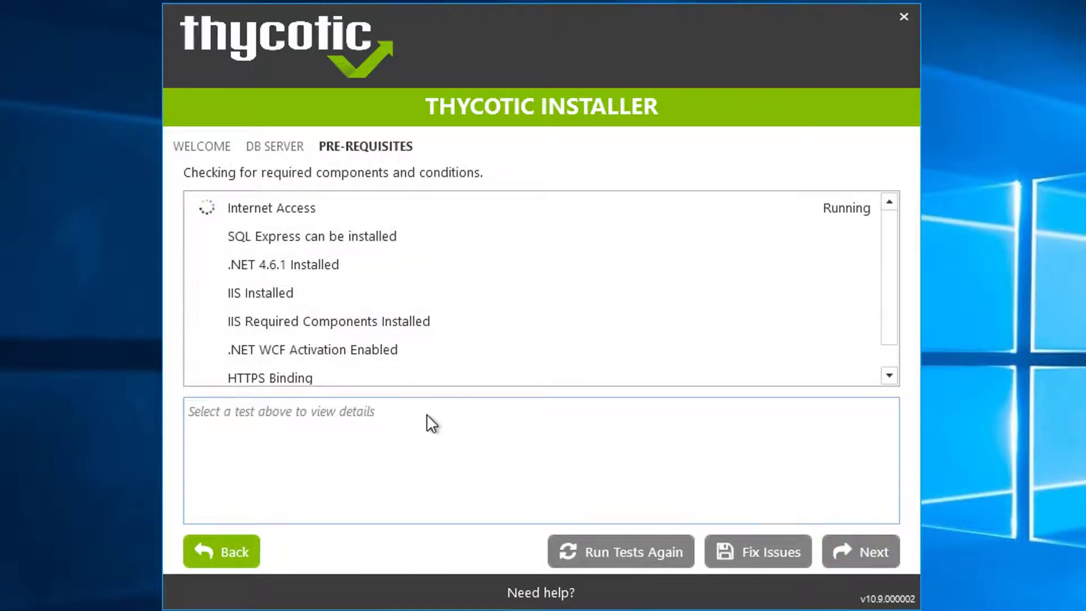
{"action": "scroll", "coordinate": [442, 378], "scroll_direction": "down", "scroll_amount": 1}
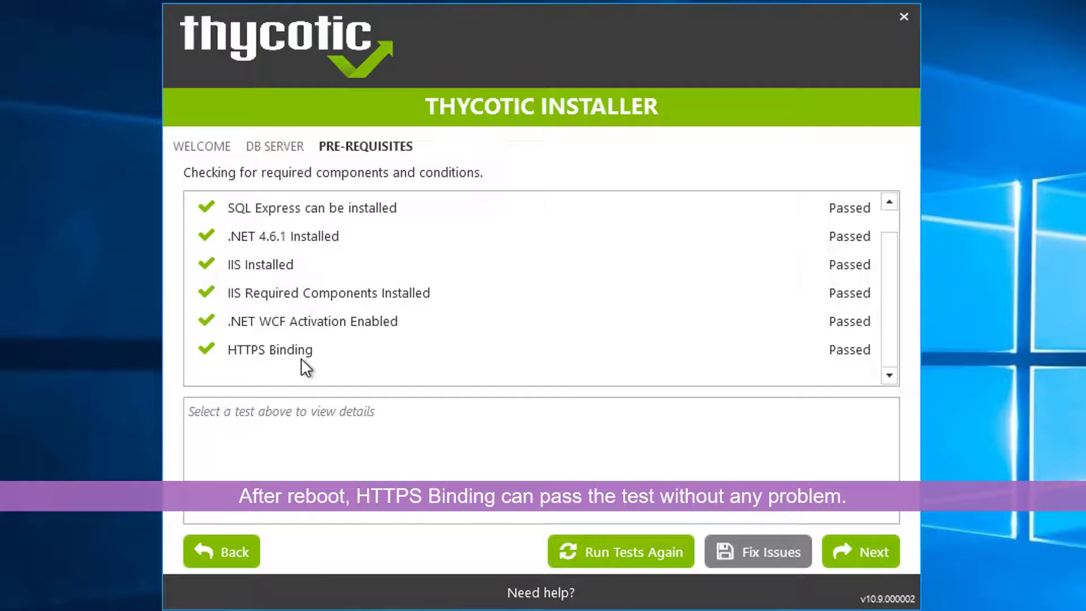
{"action": "left_click", "coordinate": [847, 548]}
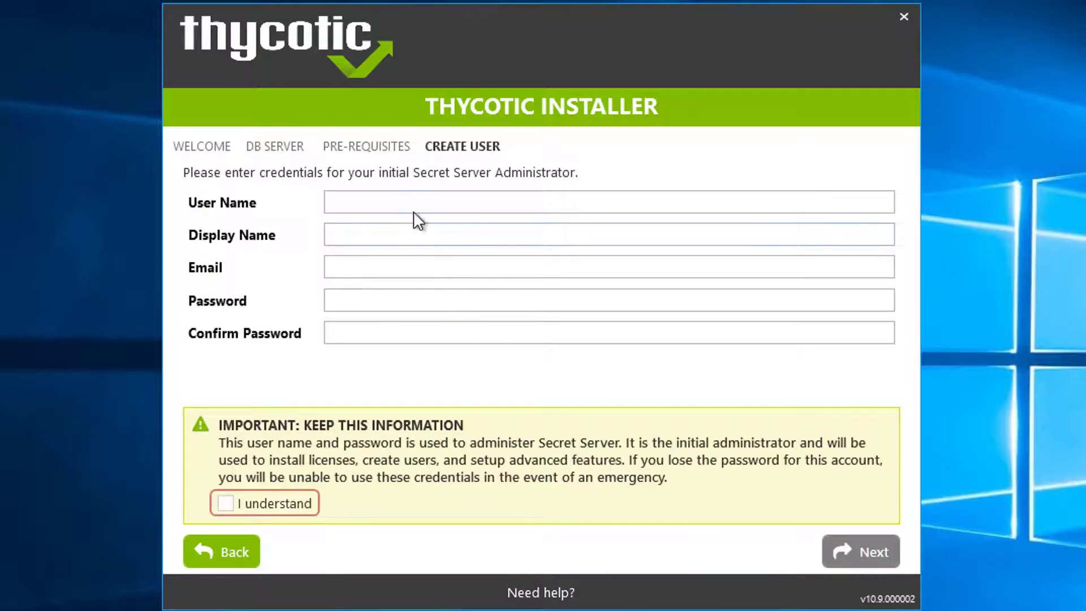
Enter the administrator's user name, display name, e-mail and password, acknowledging the credentials warning
{"action": "left_click", "coordinate": [415, 204]}
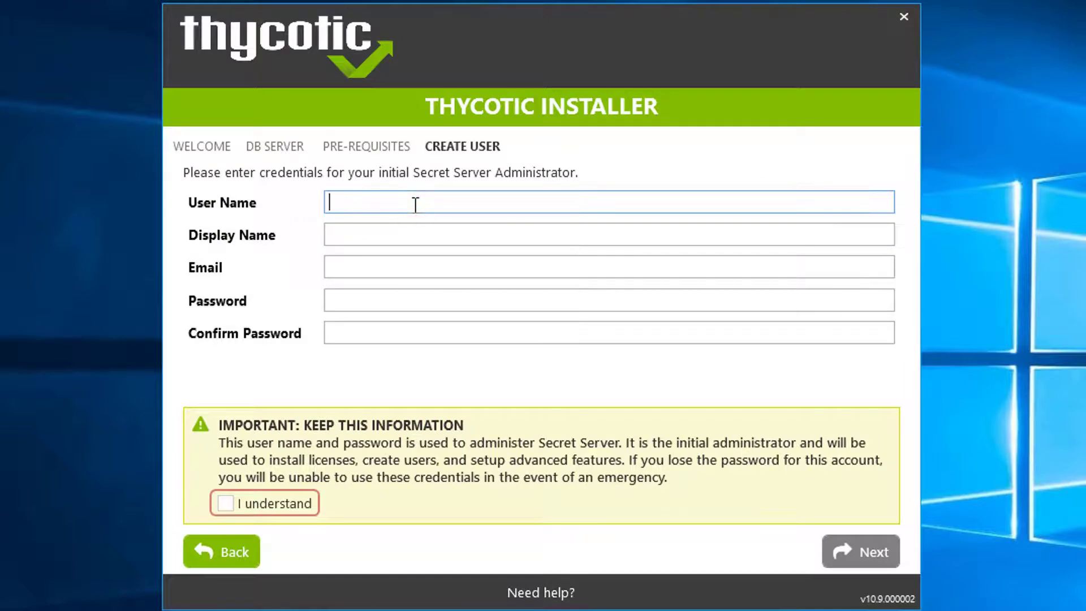
{"action": "type", "text": "netsec"}
{"action": "key", "text": "Tab"}
{"action": "type", "text": "netsec"}
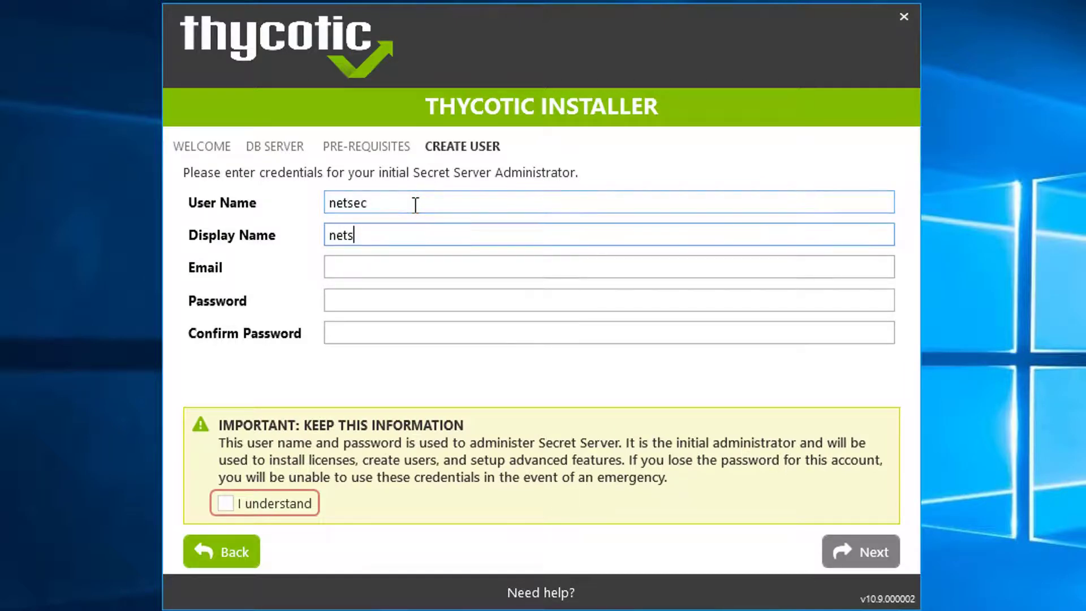
{"action": "key", "text": "Tab"}
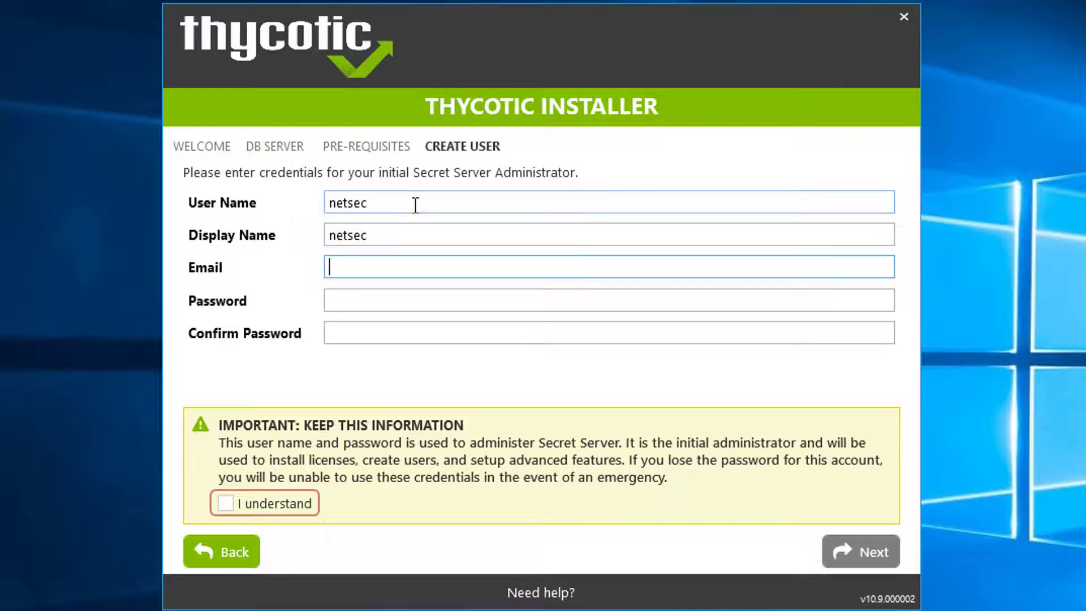
{"action": "key", "text": "Tab"}
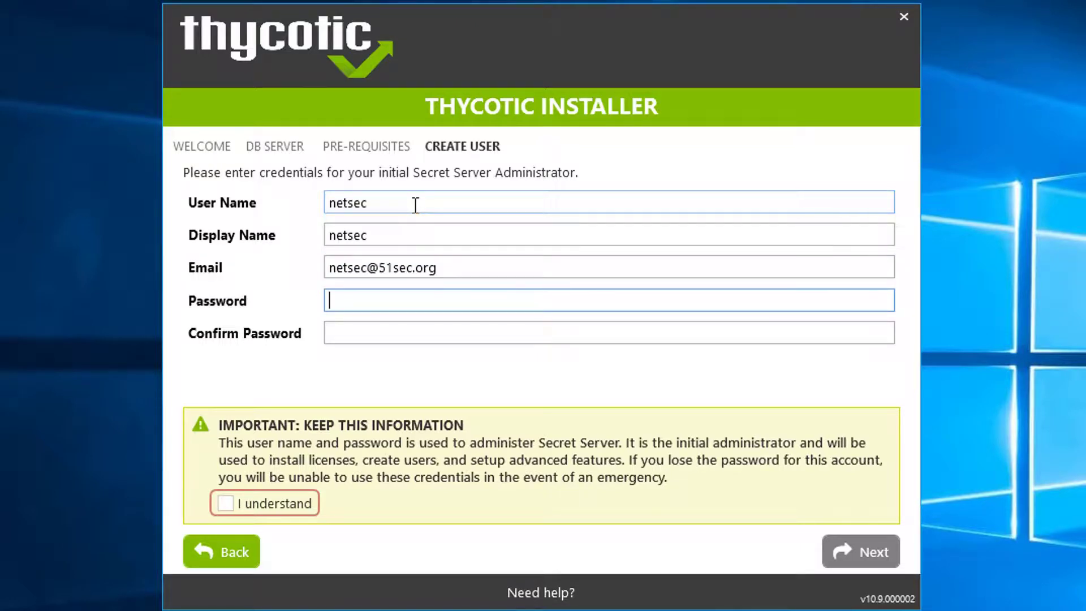
{"action": "type", "text": "•••••••••"}
{"action": "key", "text": "Tab"}
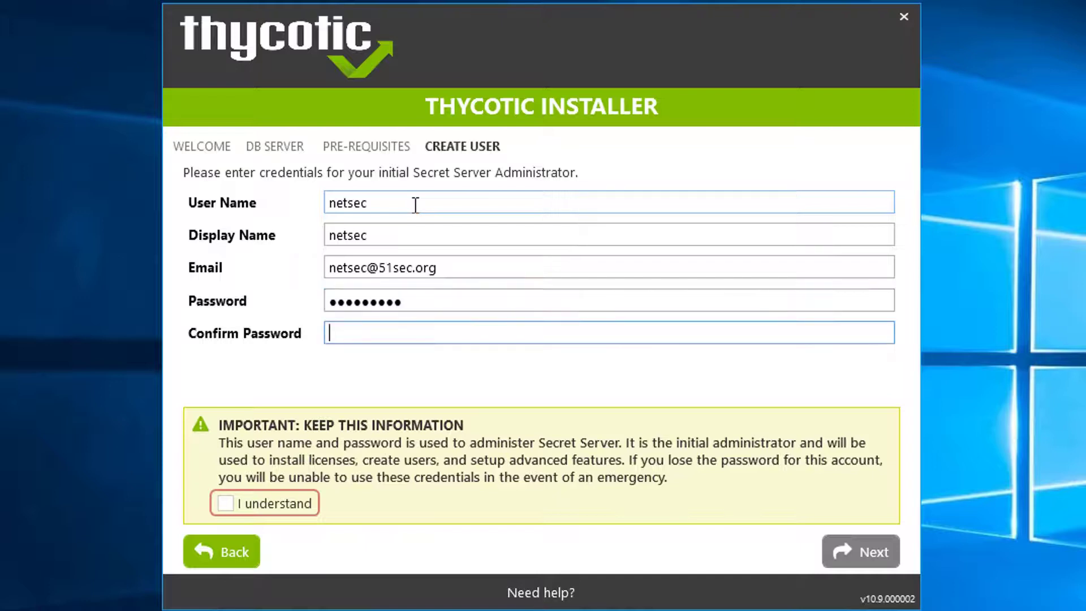
{"action": "type", "text": "•••••••••"}
{"action": "left_click", "coordinate": [295, 500]}
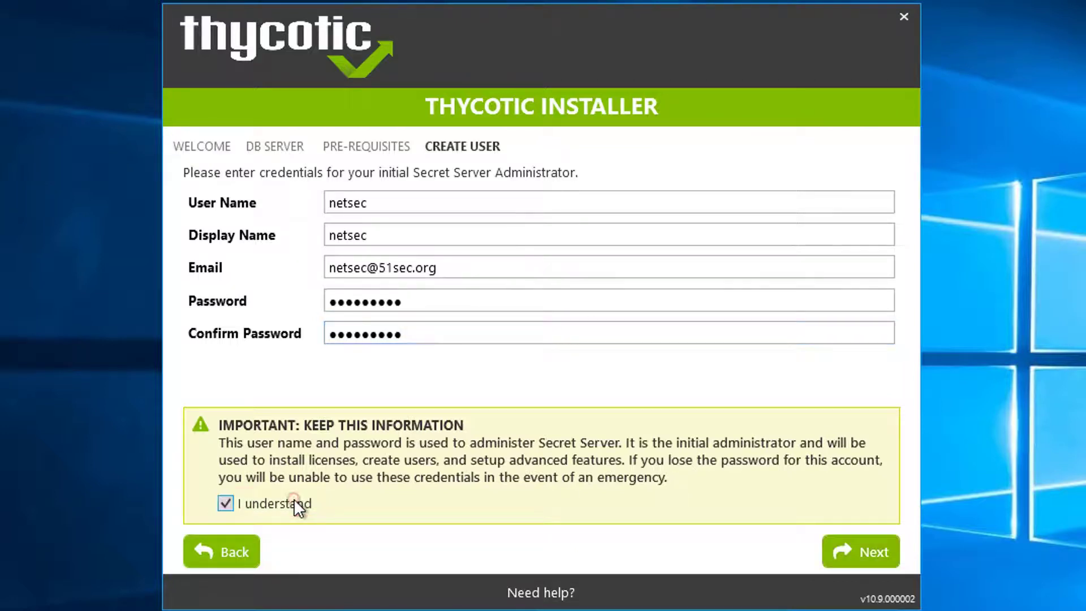
{"action": "left_click", "coordinate": [860, 553]}
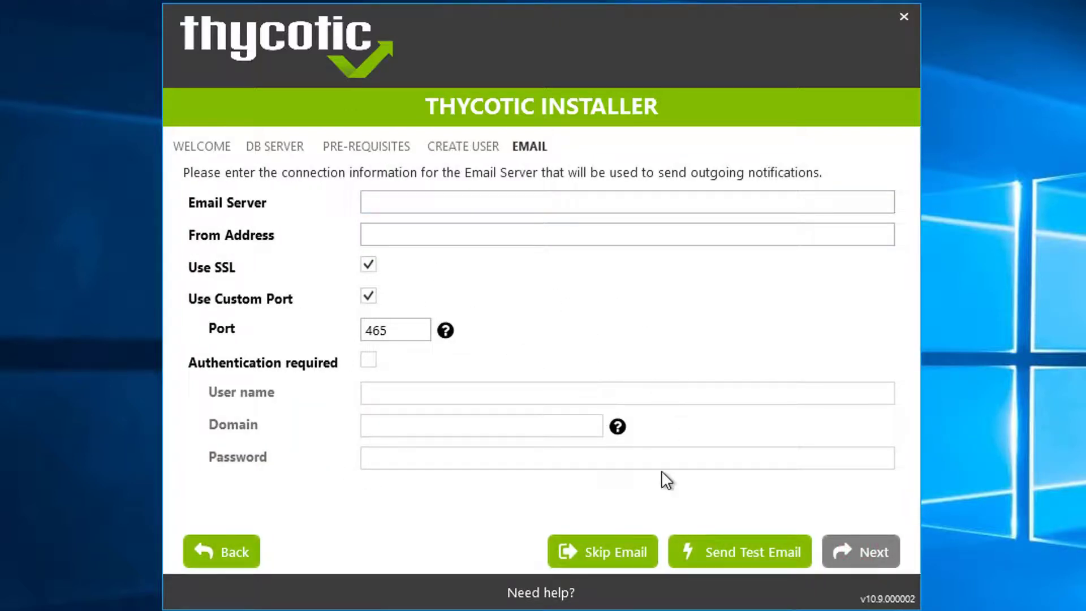
Skip the email server setup and install Secret Server from the Review page
{"action": "left_click", "coordinate": [618, 556]}
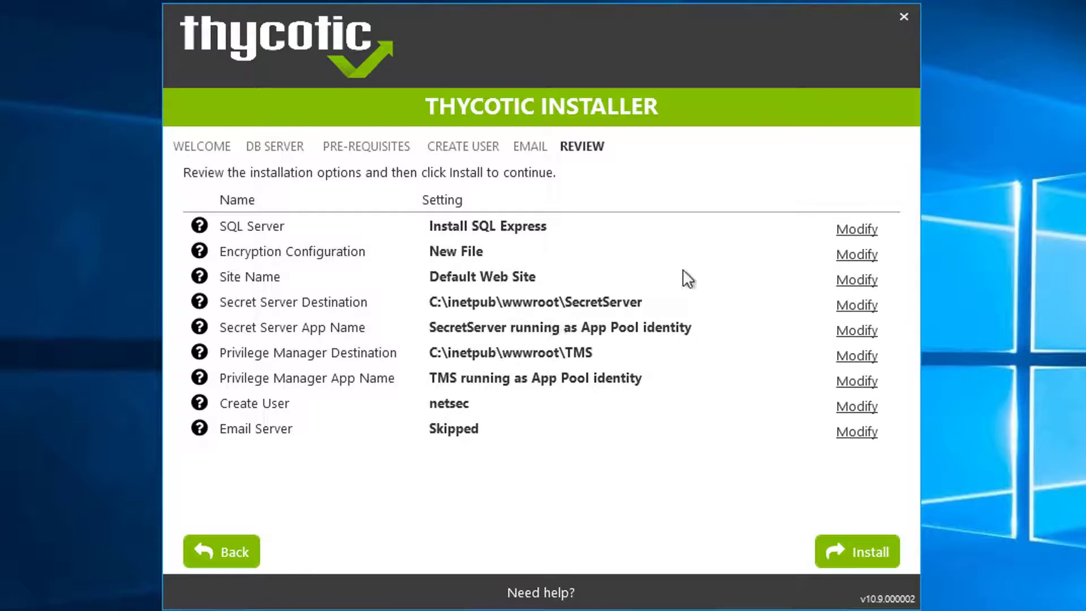
{"action": "left_click", "coordinate": [852, 557]}
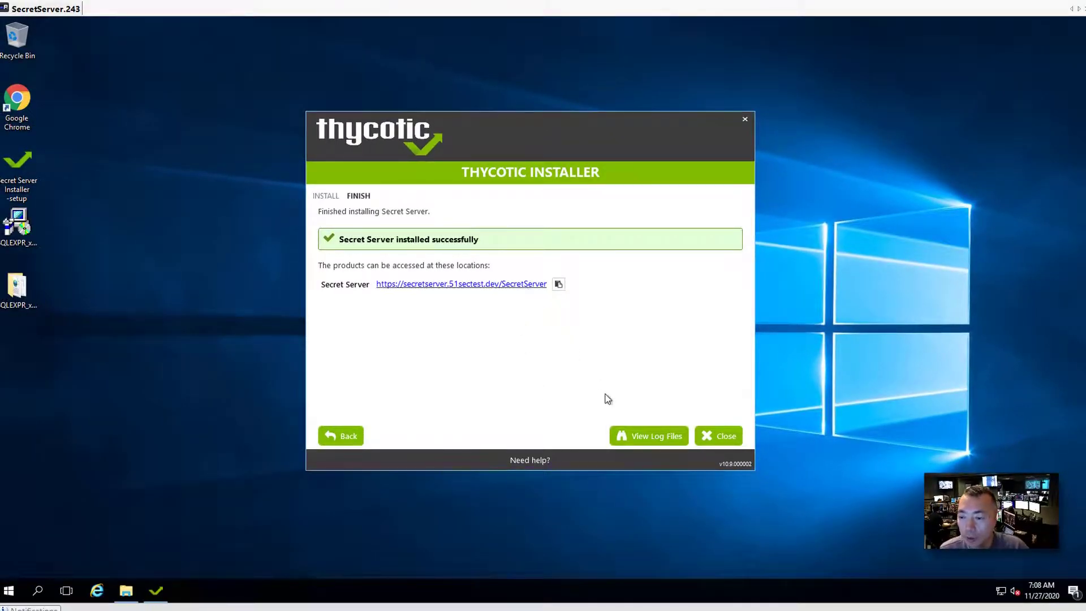
Open the Bundle Log from the installer's log files in Notepad, read to the end, and close it
{"action": "left_click", "coordinate": [647, 437]}
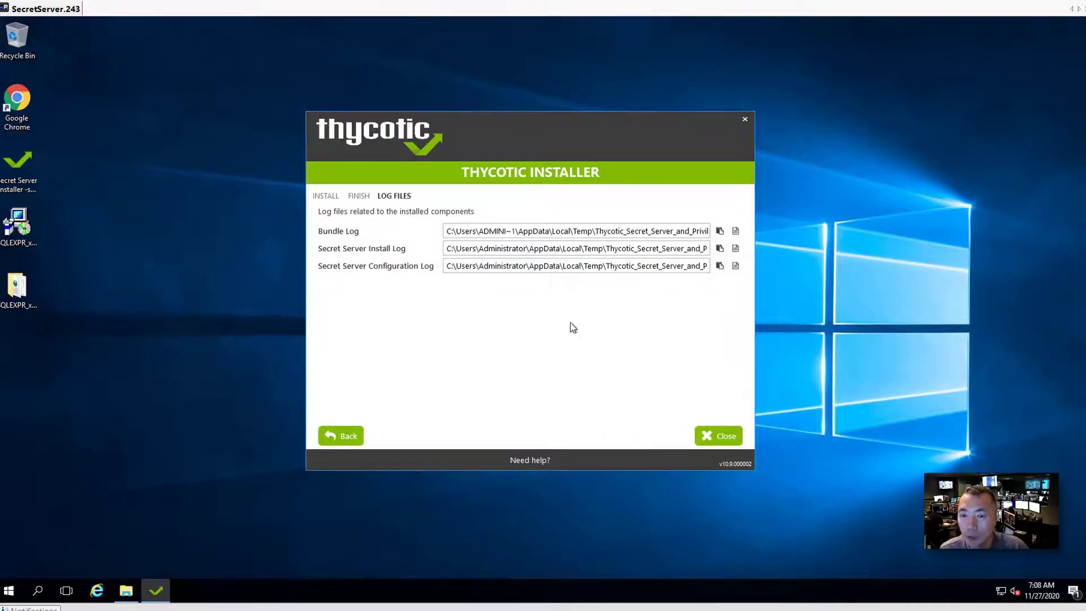
{"action": "left_click", "coordinate": [735, 230]}
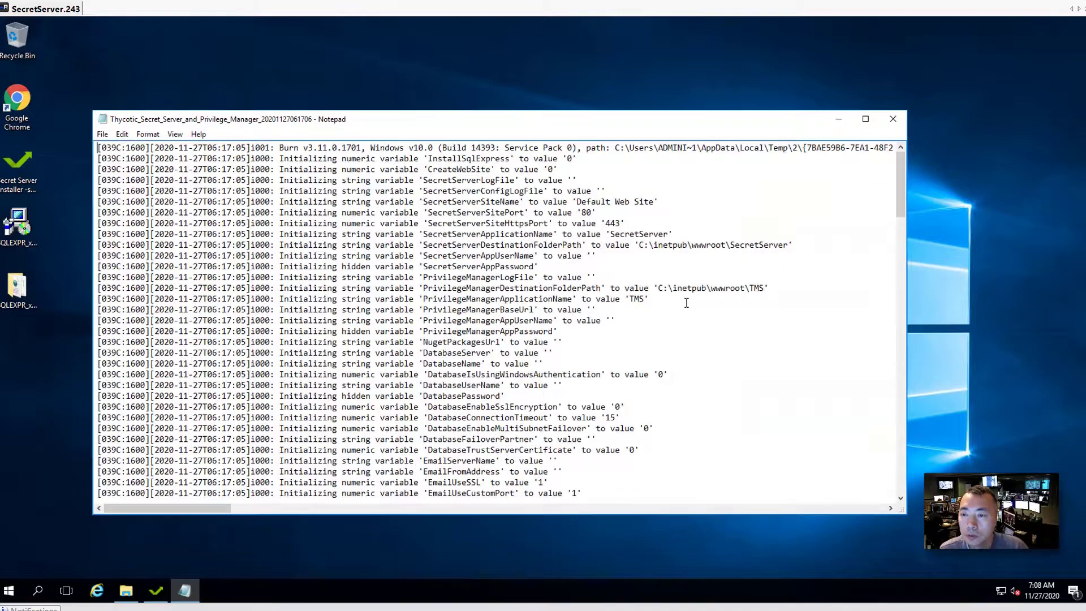
{"action": "scroll", "coordinate": [687, 302], "scroll_direction": "down", "scroll_amount": 10}
{"action": "scroll", "coordinate": [687, 303], "scroll_direction": "down", "scroll_amount": 20}
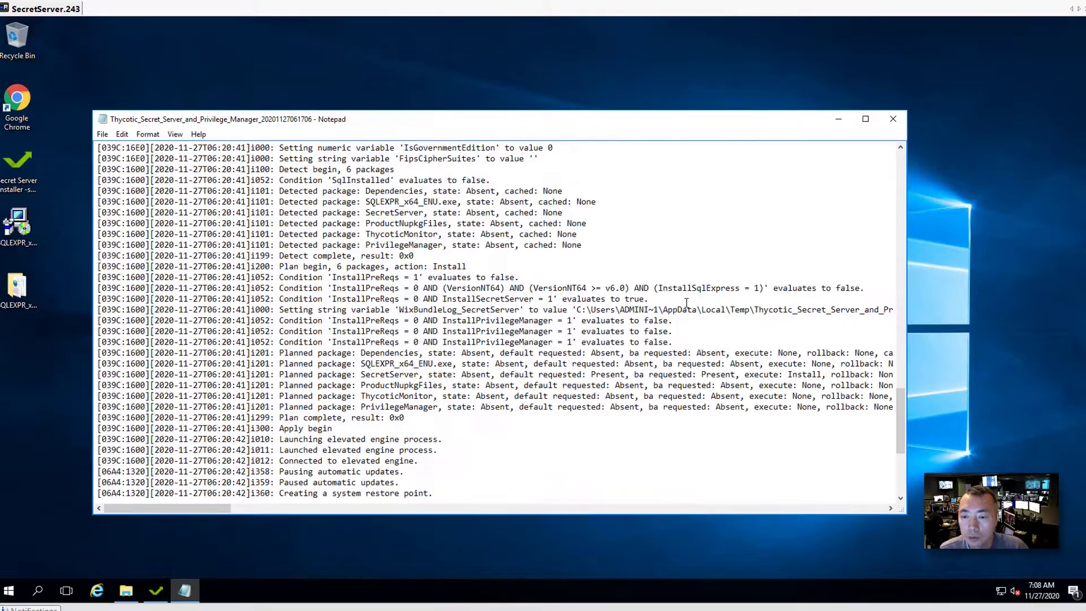
{"action": "left_click", "coordinate": [888, 120]}
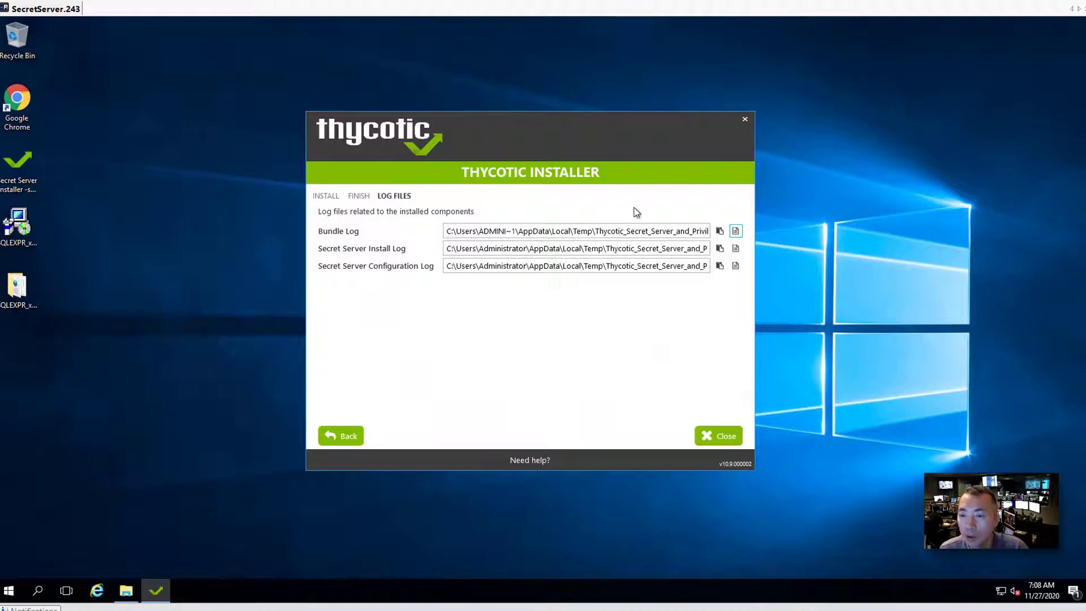
Open the Secret Server URL in Chrome, always using Chrome, then close the installer
{"action": "left_click", "coordinate": [347, 439]}
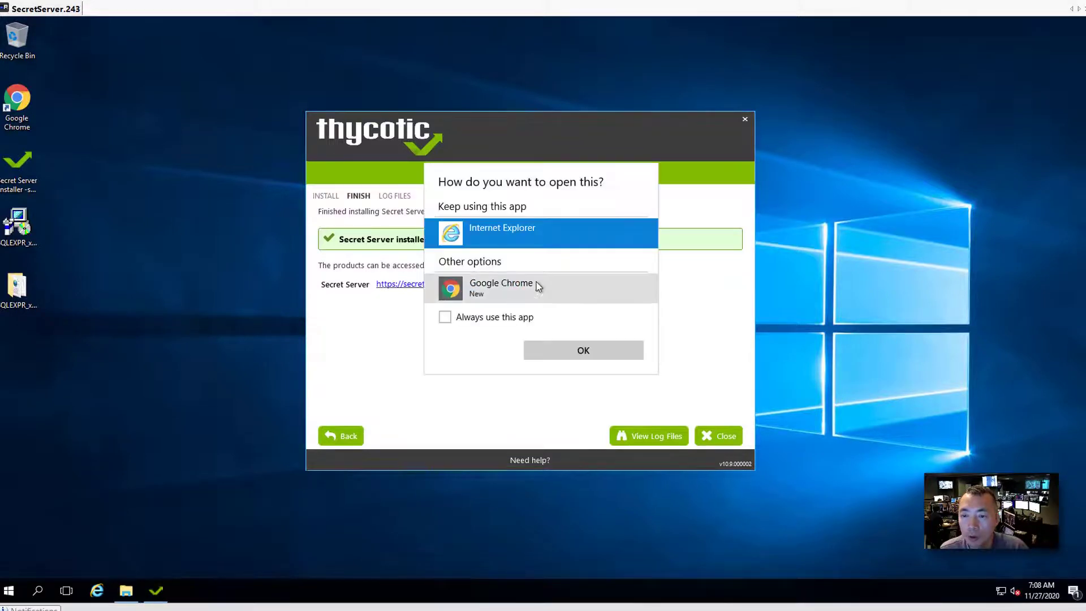
{"action": "left_click", "coordinate": [545, 285]}
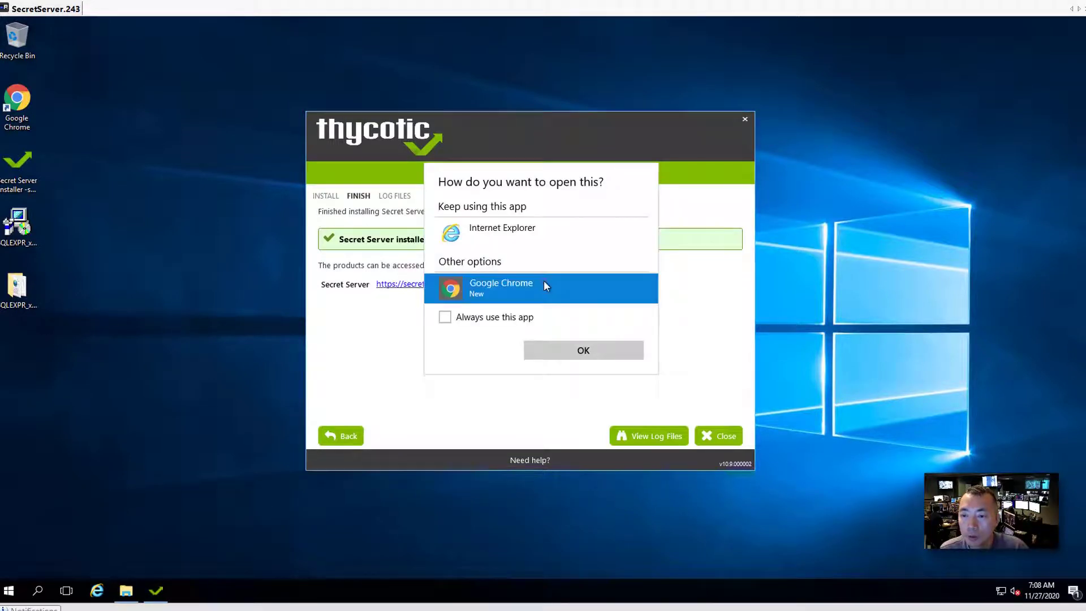
{"action": "left_click", "coordinate": [518, 316]}
{"action": "left_click", "coordinate": [588, 352]}
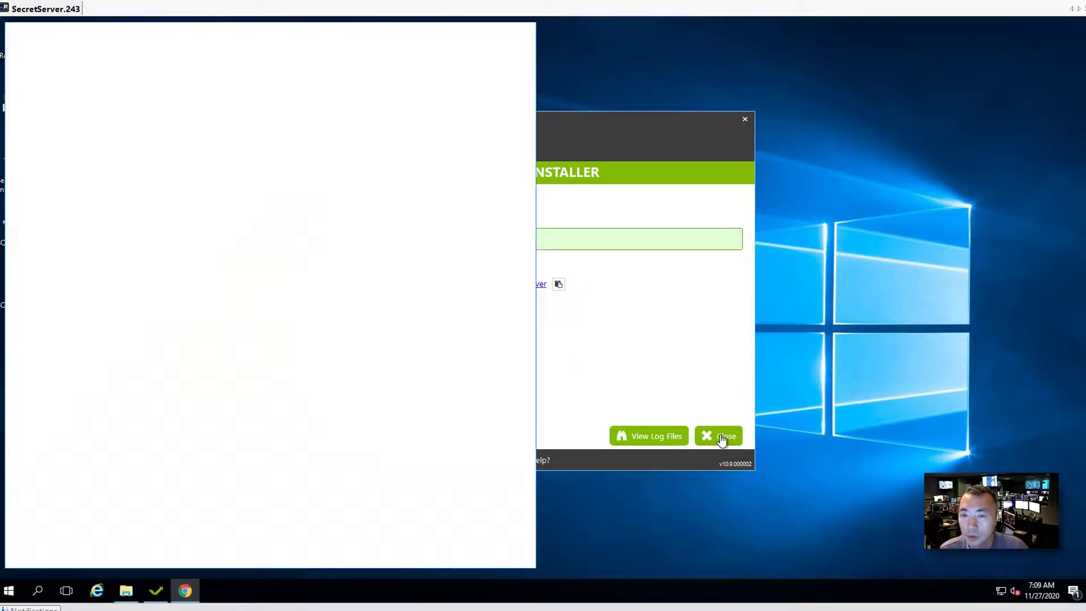
{"action": "left_click", "coordinate": [719, 436]}
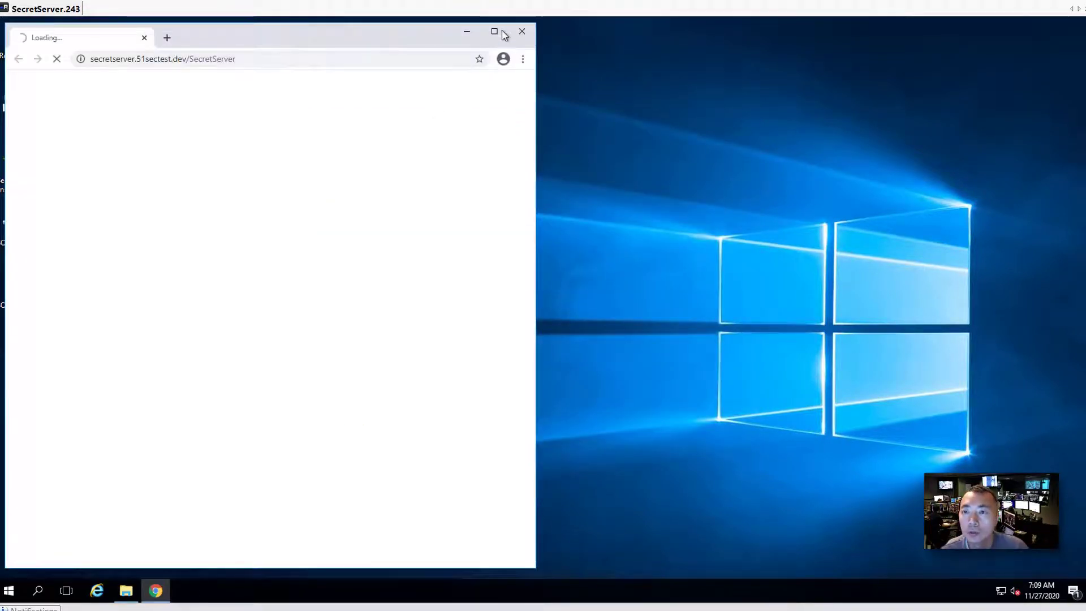
Maximize Chrome, expand the certificate error's Advanced details, and copy the full Secret Server URL
{"action": "left_click", "coordinate": [502, 30]}
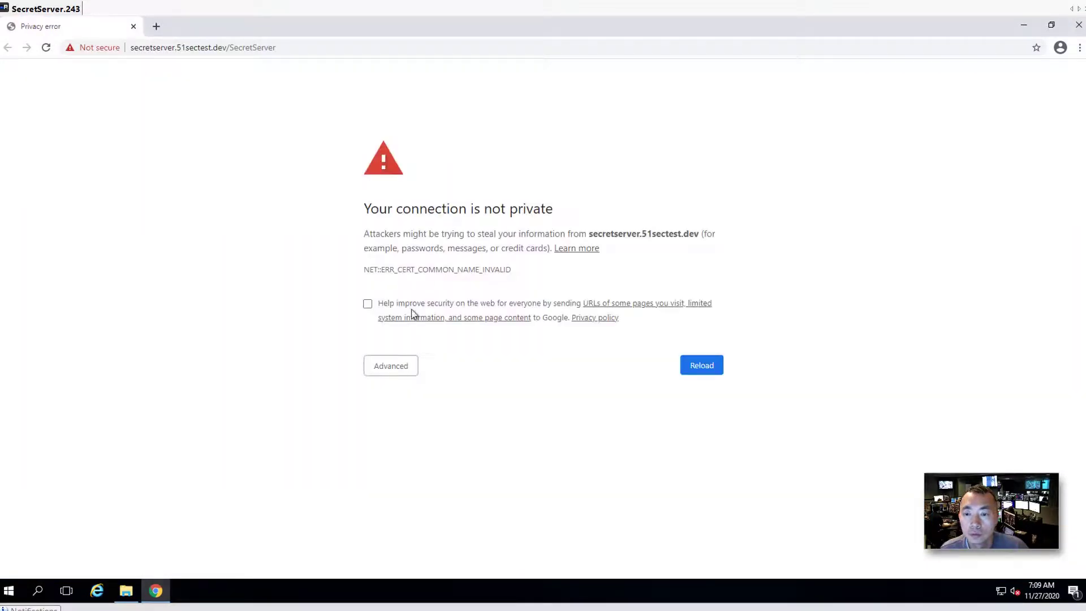
{"action": "left_click", "coordinate": [403, 371]}
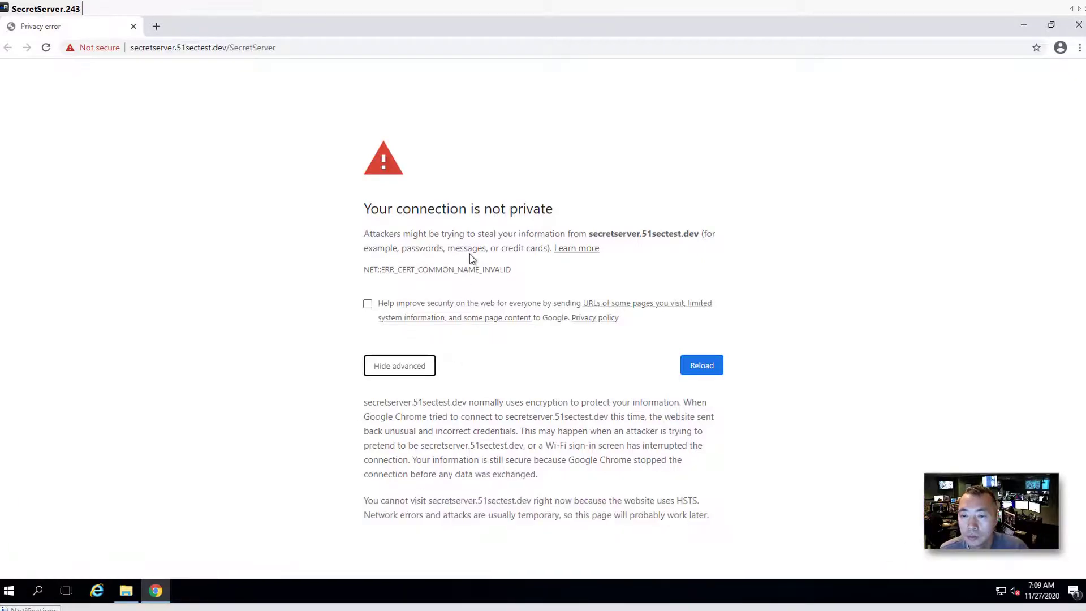
{"action": "left_click", "coordinate": [217, 50]}
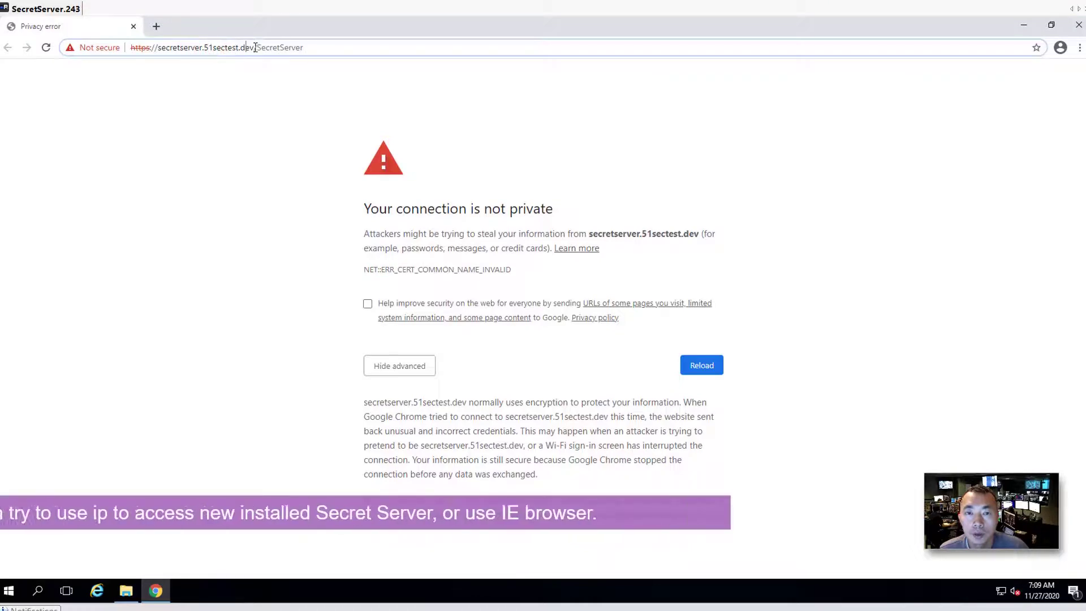
{"action": "left_click_drag", "start_coordinate": [251, 47], "coordinate": [160, 48]}
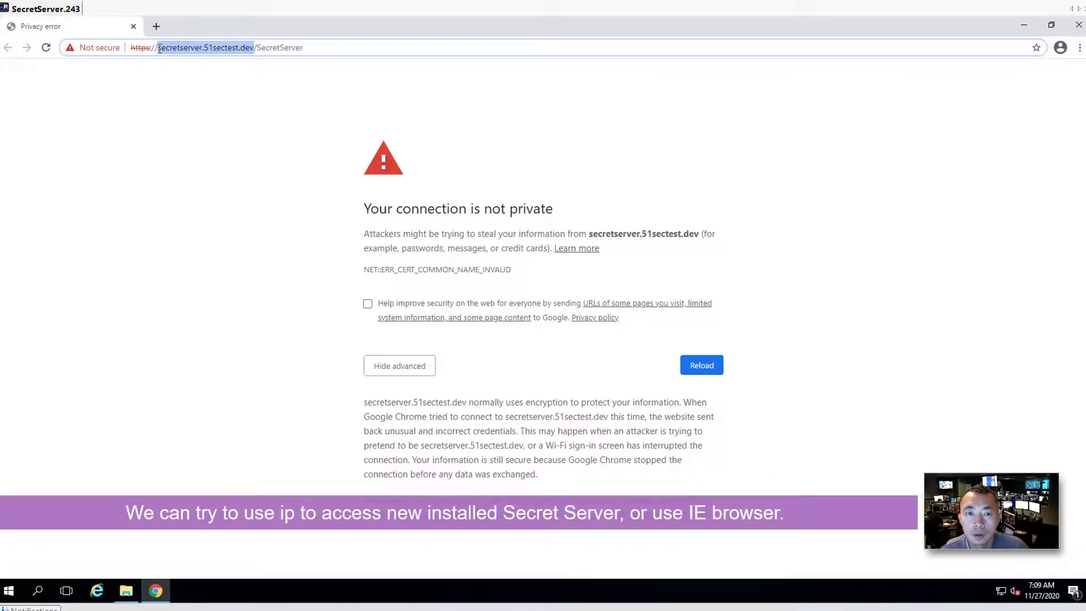
{"action": "triple_click", "coordinate": [277, 48]}
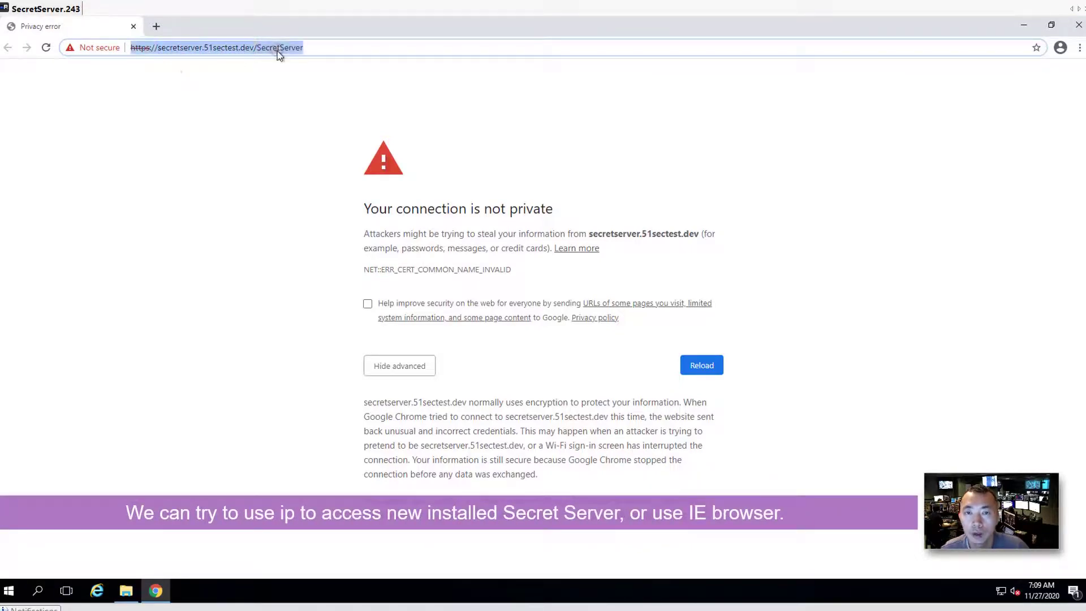
{"action": "right_click", "coordinate": [278, 49]}
{"action": "left_click", "coordinate": [316, 95]}
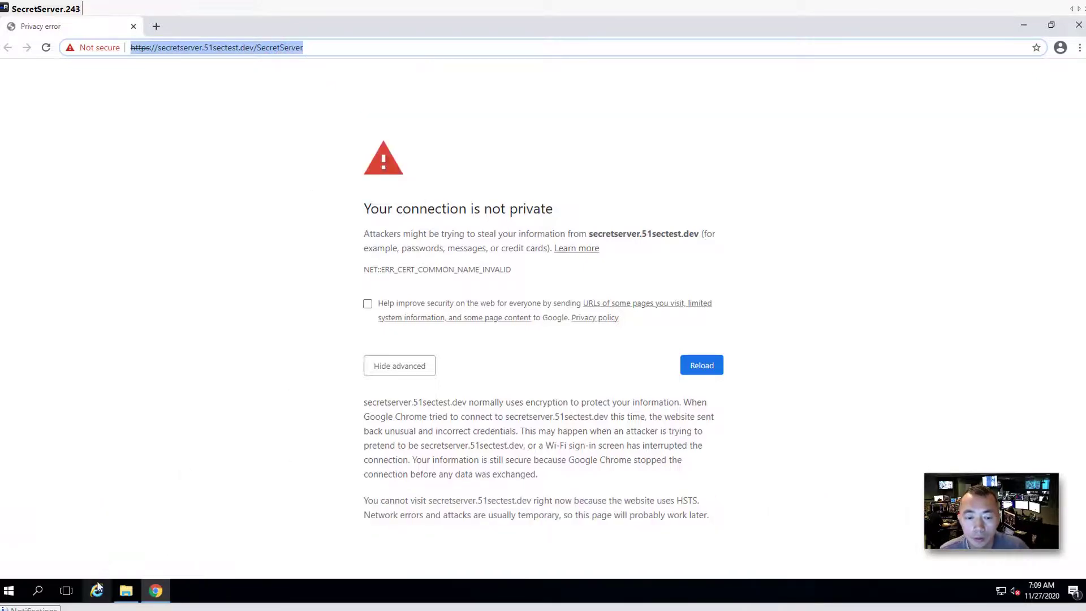
{"action": "left_click", "coordinate": [274, 298]}
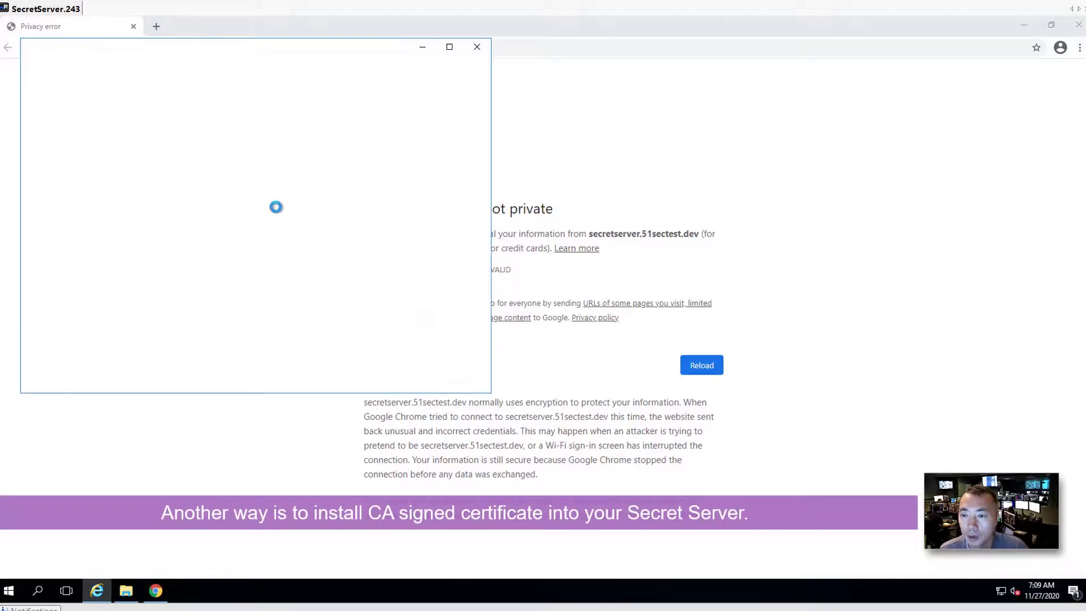
{"action": "left_click", "coordinate": [449, 45]}
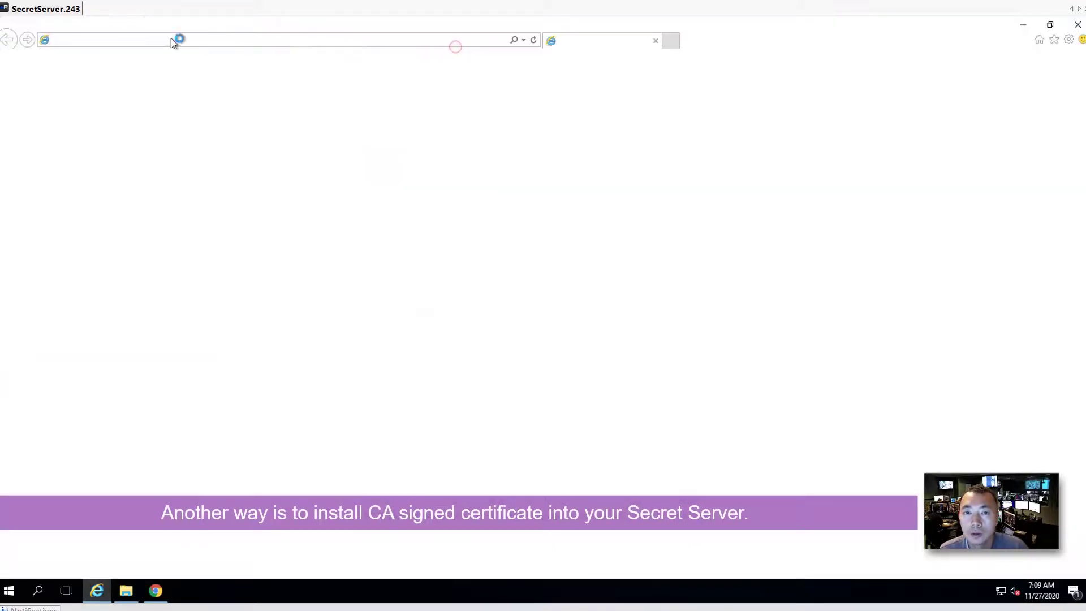
{"action": "right_click", "coordinate": [154, 39]}
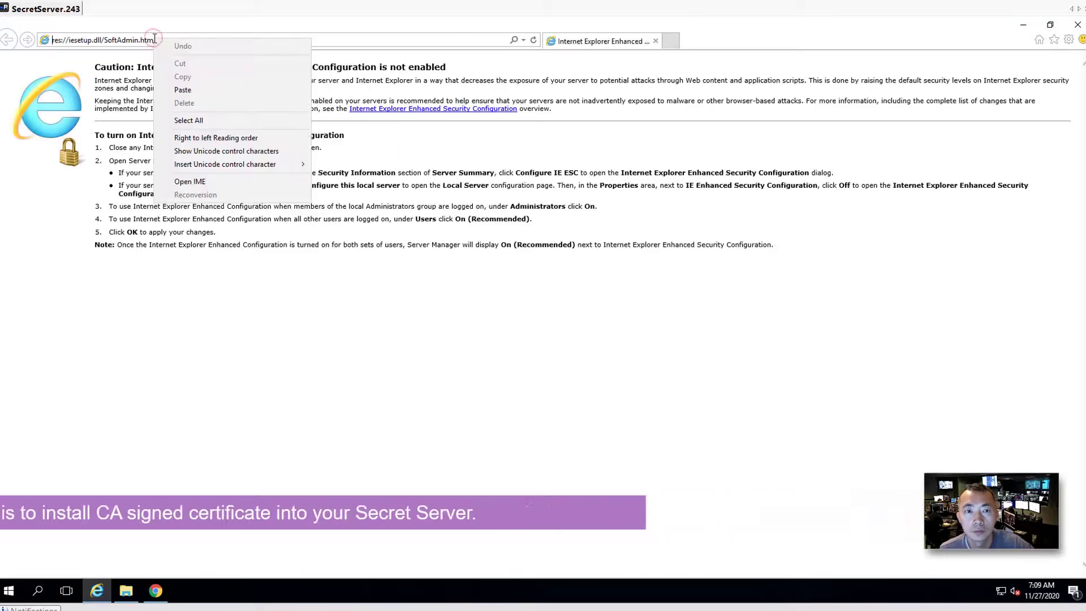
{"action": "left_click", "coordinate": [146, 39]}
{"action": "left_click", "coordinate": [139, 39]}
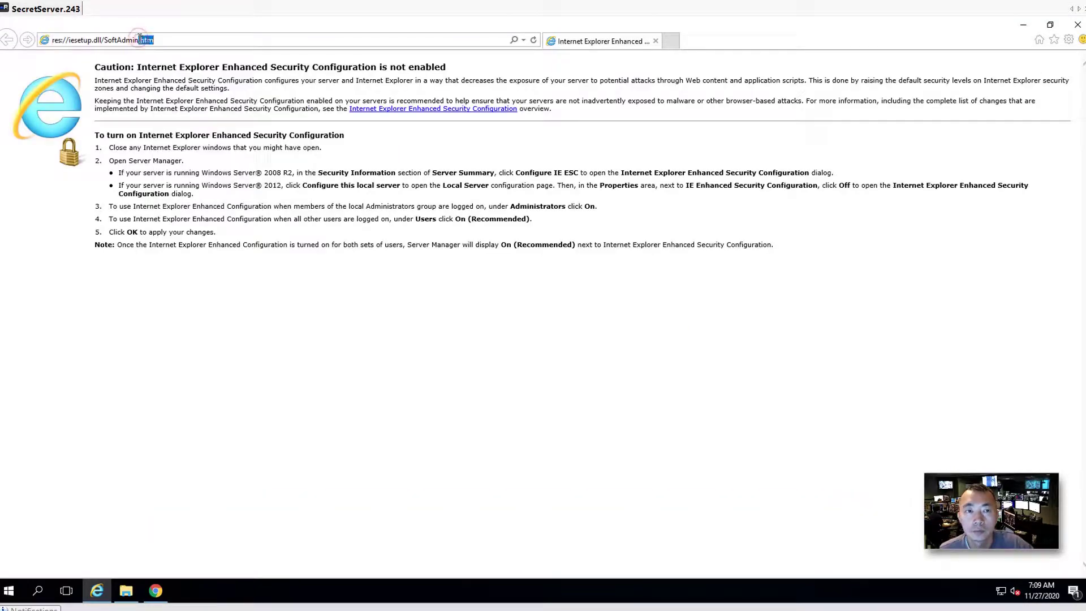
{"action": "key", "text": "ctrl+v"}
{"action": "key", "text": "Return"}
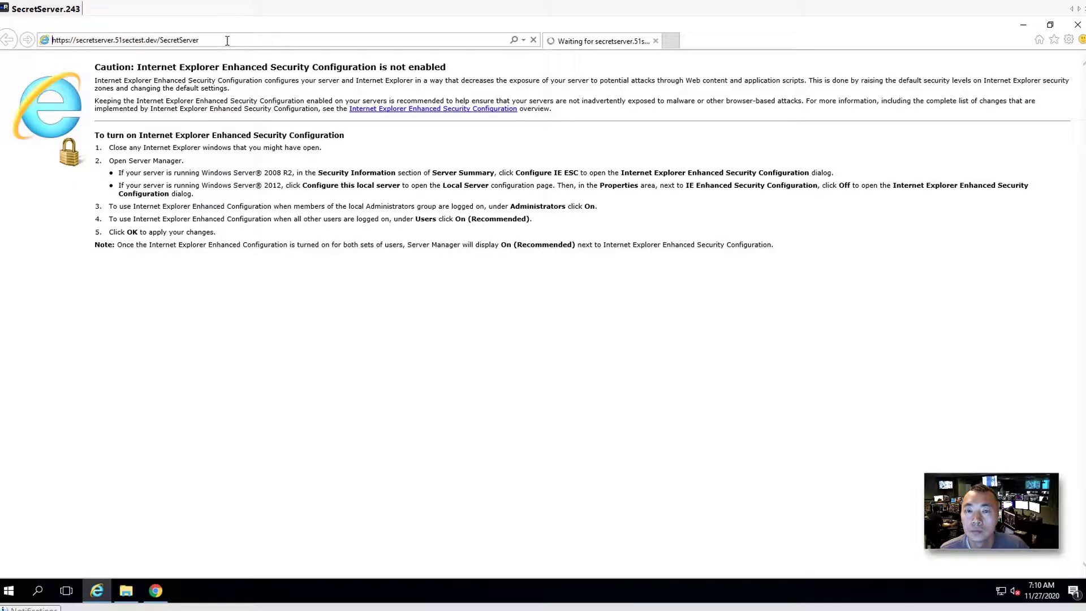
In Chrome, change the host to 192.168.2.243 and proceed past the certificate privacy warning
{"action": "left_click", "coordinate": [155, 590]}
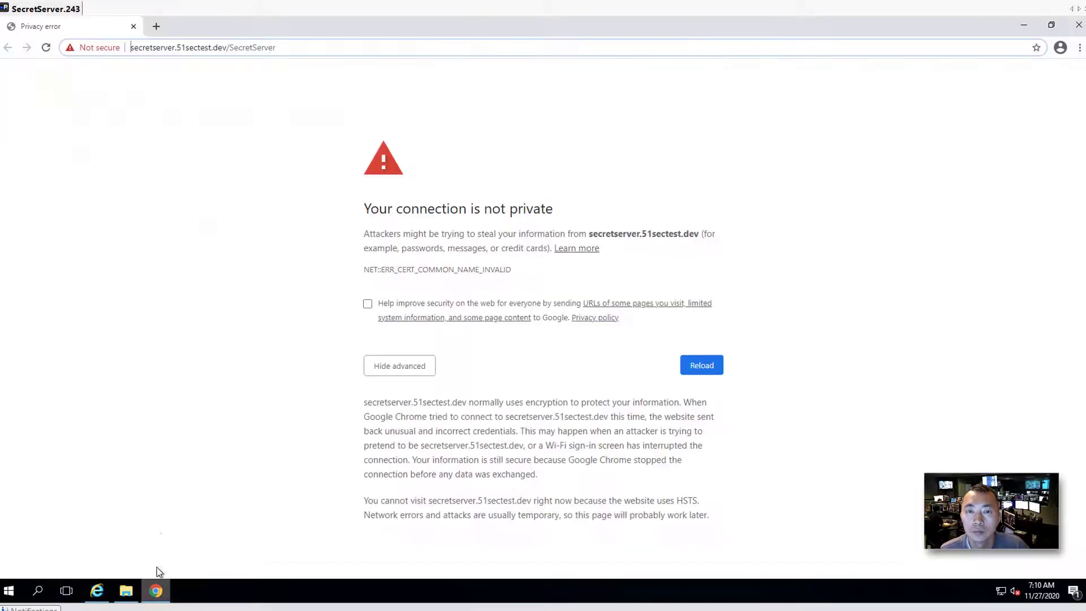
{"action": "left_click", "coordinate": [204, 50]}
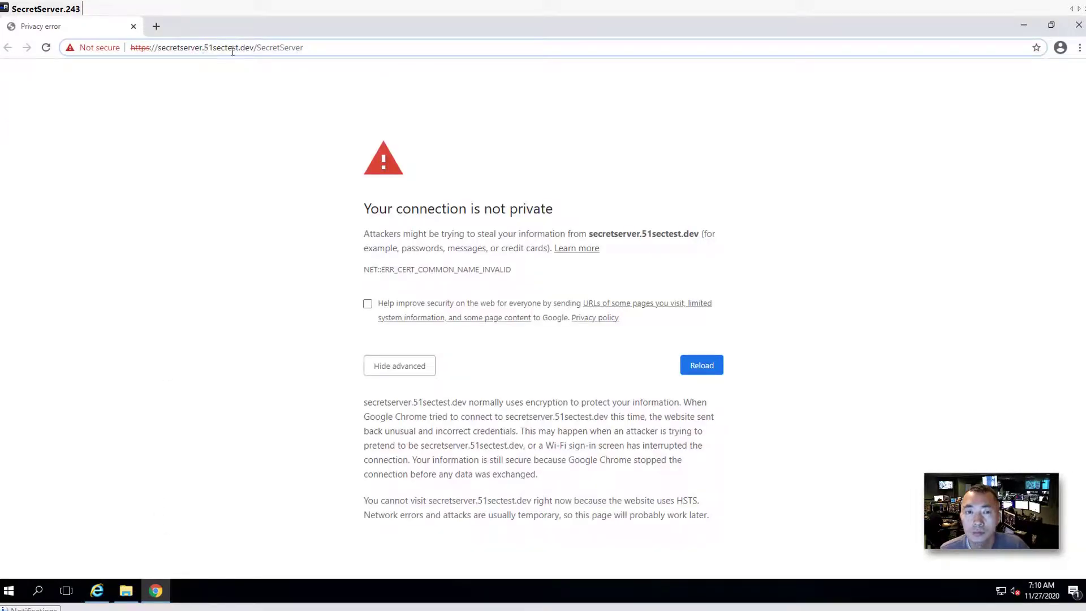
{"action": "left_click_drag", "start_coordinate": [254, 47], "coordinate": [158, 44]}
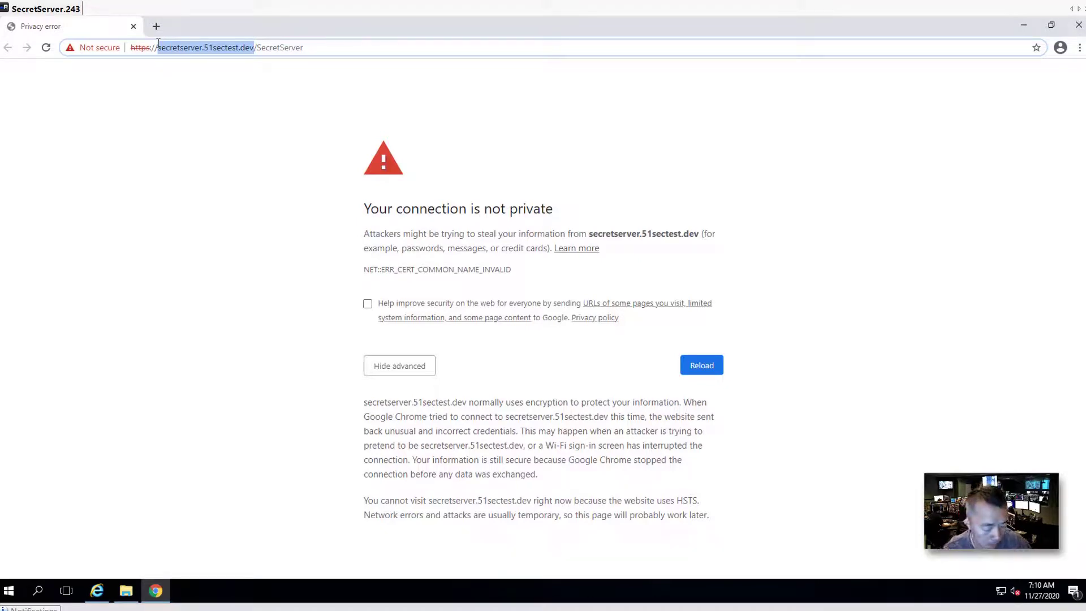
{"action": "type", "text": "192"}
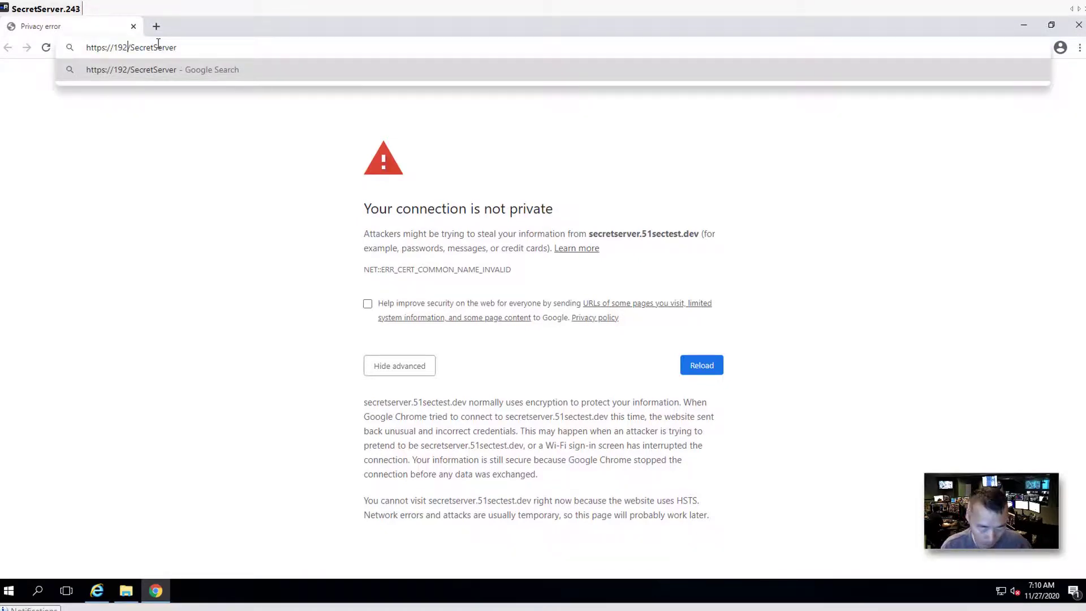
{"action": "type", "text": ".16"}
{"action": "type", "text": "8.2.243"}
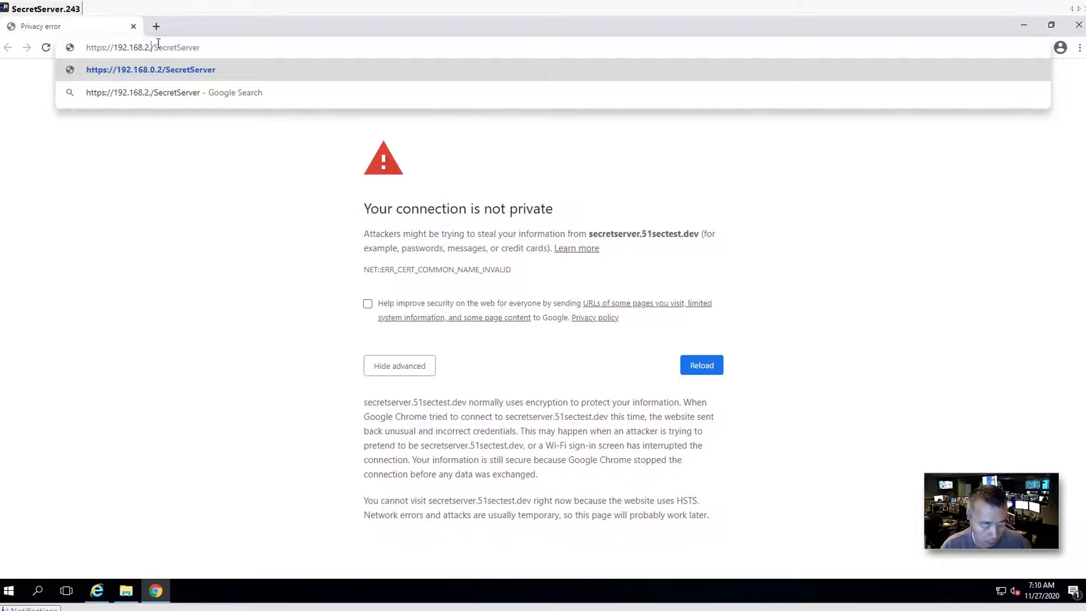
{"action": "key", "text": "Return"}
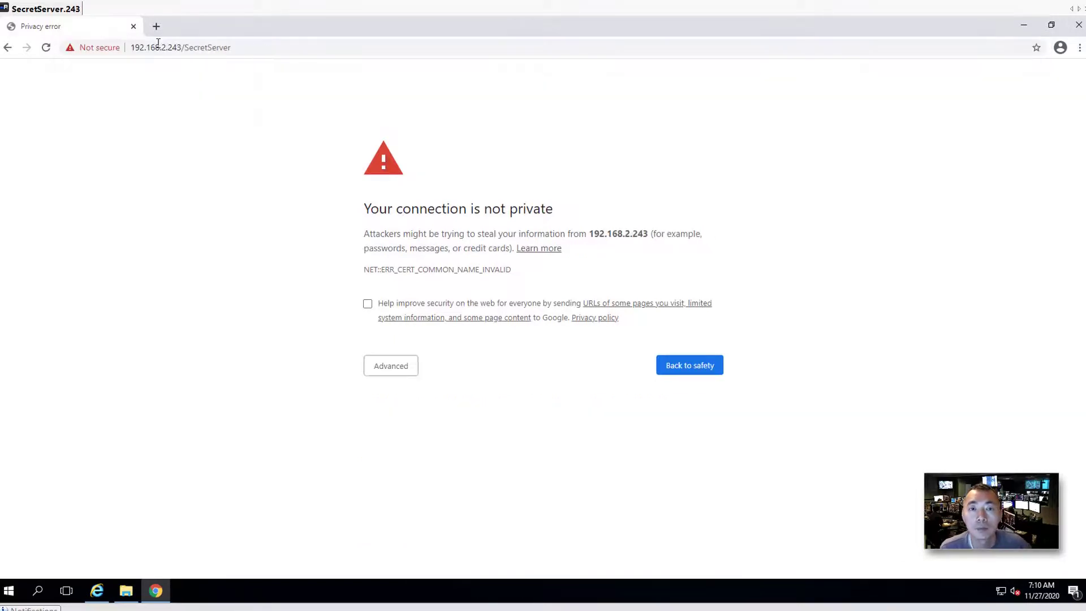
{"action": "left_click", "coordinate": [396, 367]}
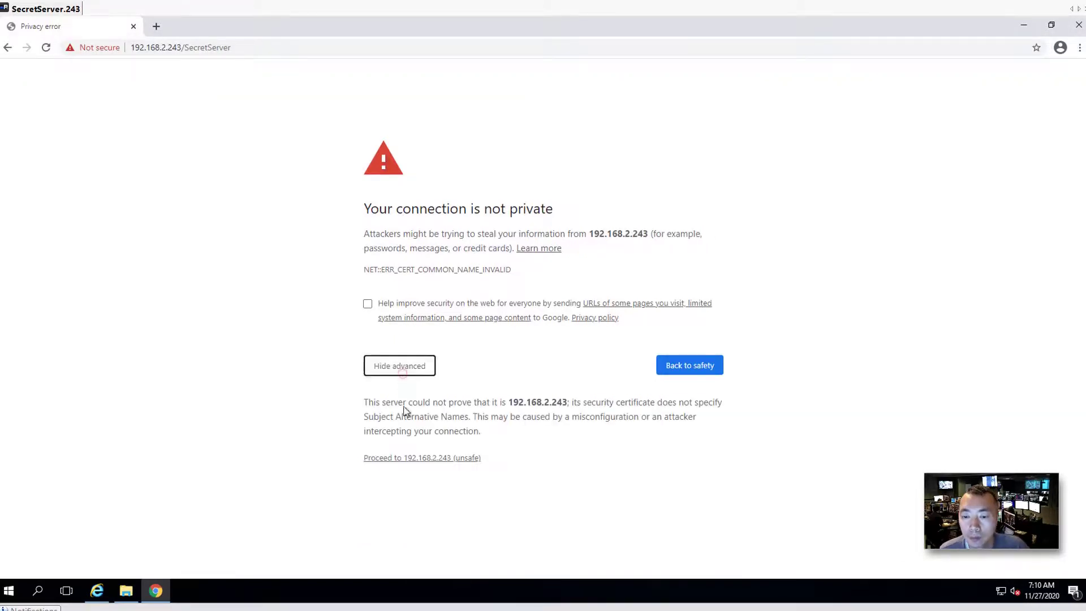
{"action": "left_click", "coordinate": [417, 460]}
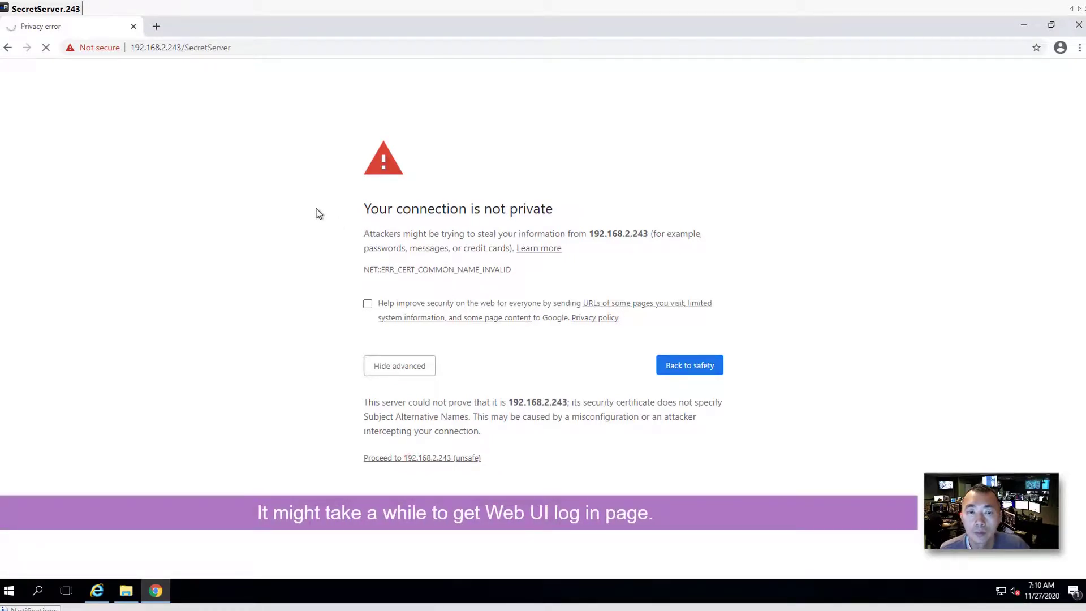
Check the Internet Explorer address, then return to Chrome and proceed to the unsafe 192.168.2.243 site
{"action": "left_click", "coordinate": [97, 592]}
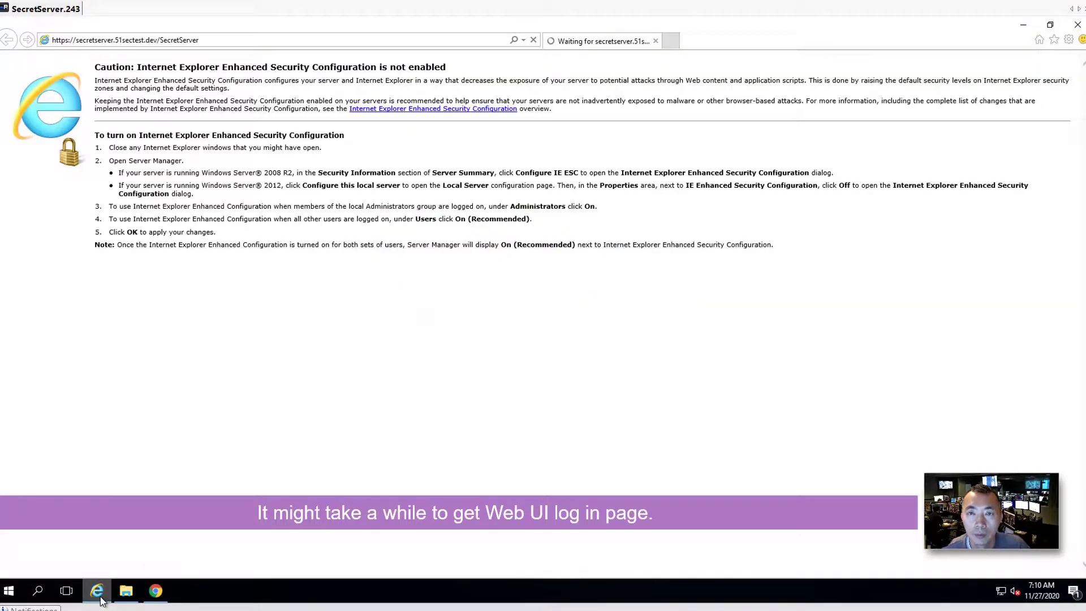
{"action": "left_click", "coordinate": [282, 41]}
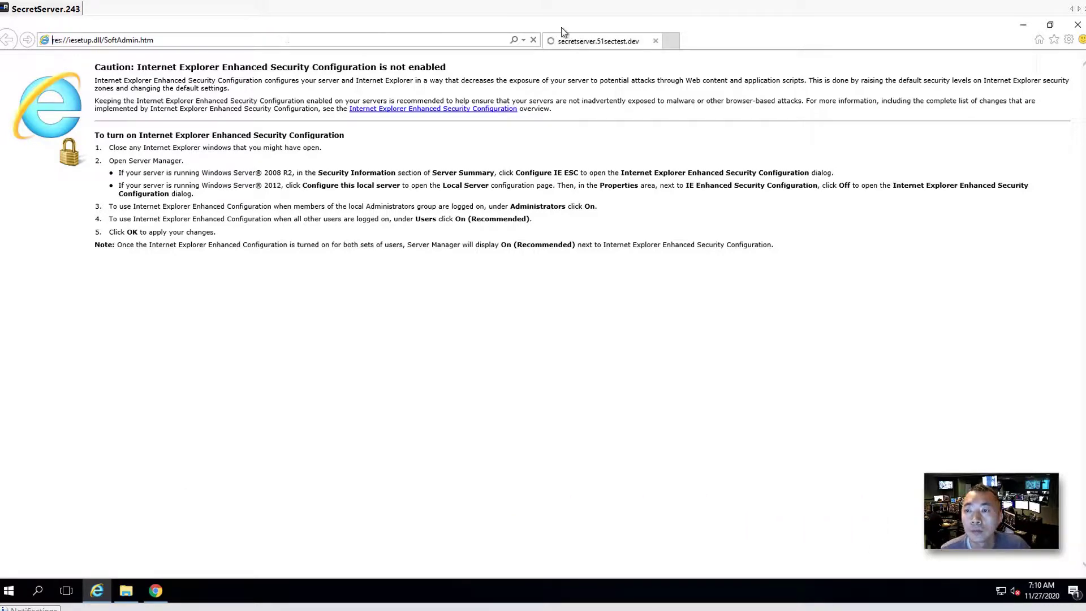
{"action": "left_click", "coordinate": [155, 589]}
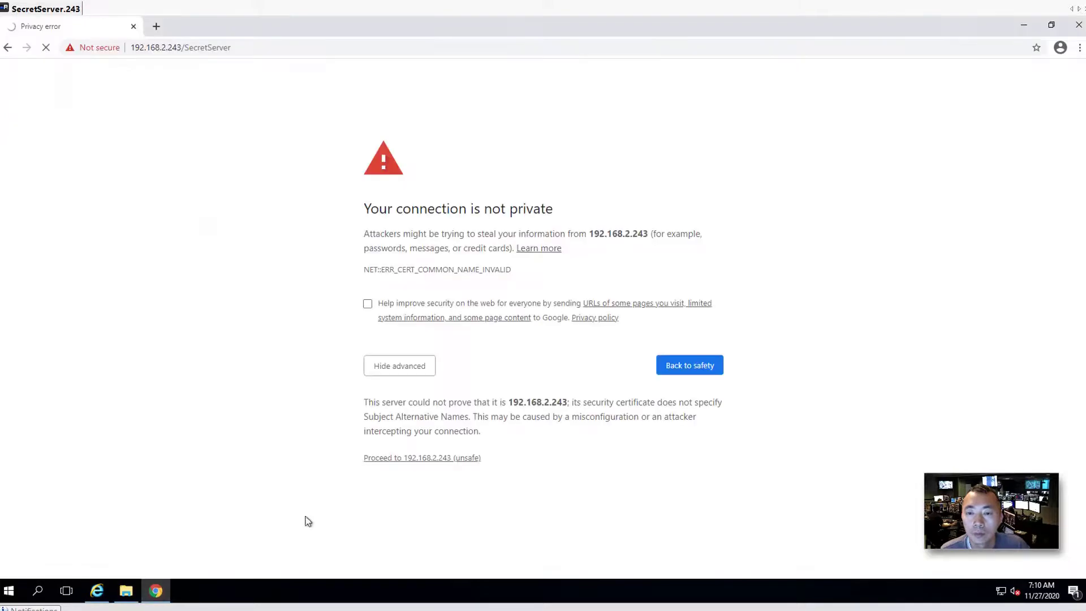
{"action": "left_click", "coordinate": [411, 459]}
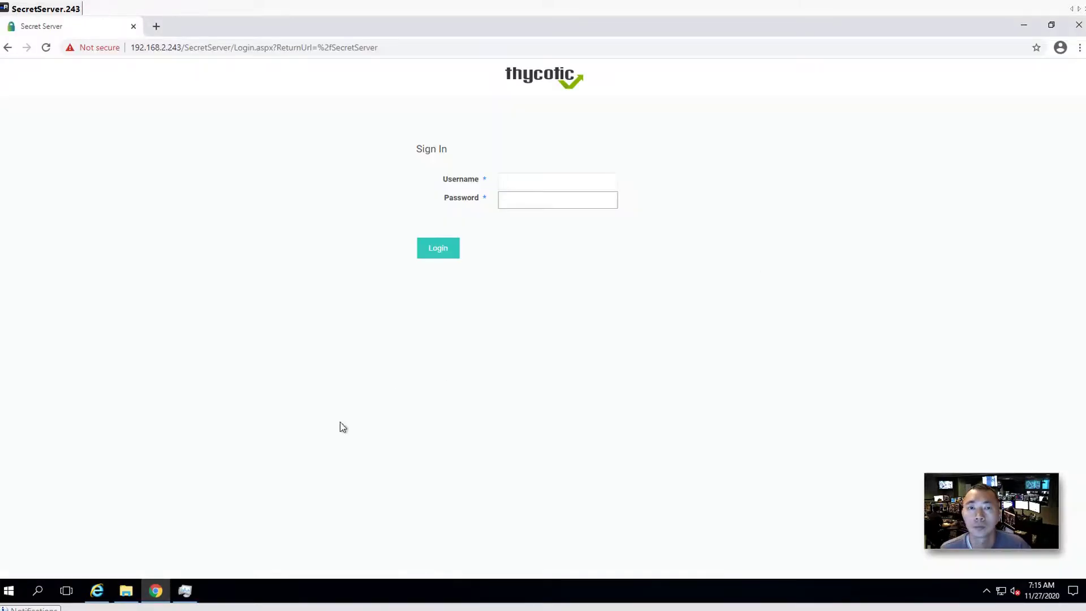
On Chrome's Secret Server Sign In page, enter the administrator username and password and submit
{"action": "left_click", "coordinate": [97, 590]}
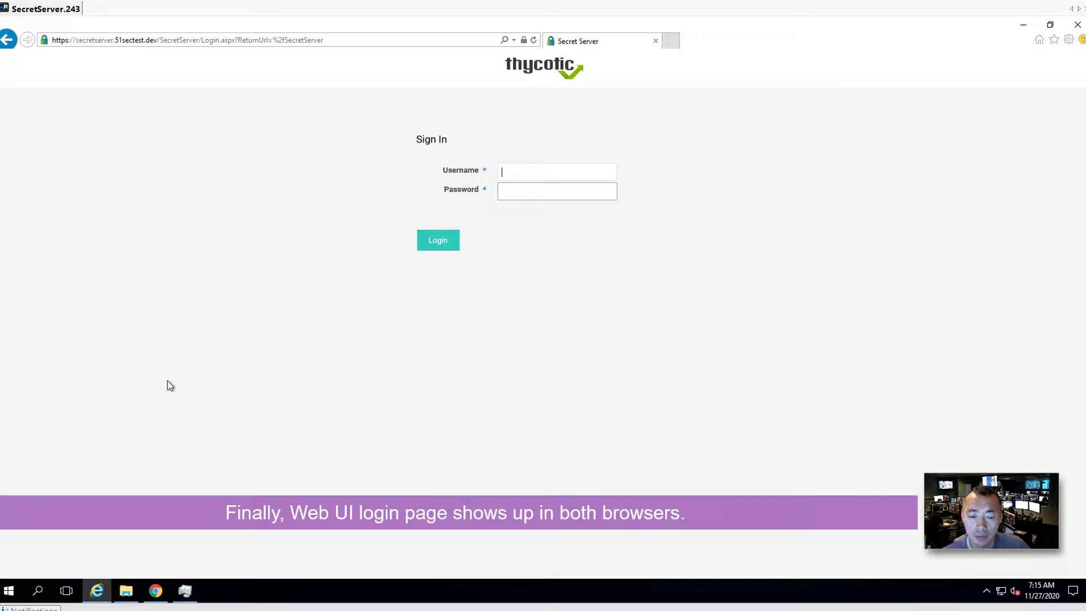
{"action": "left_click", "coordinate": [161, 591]}
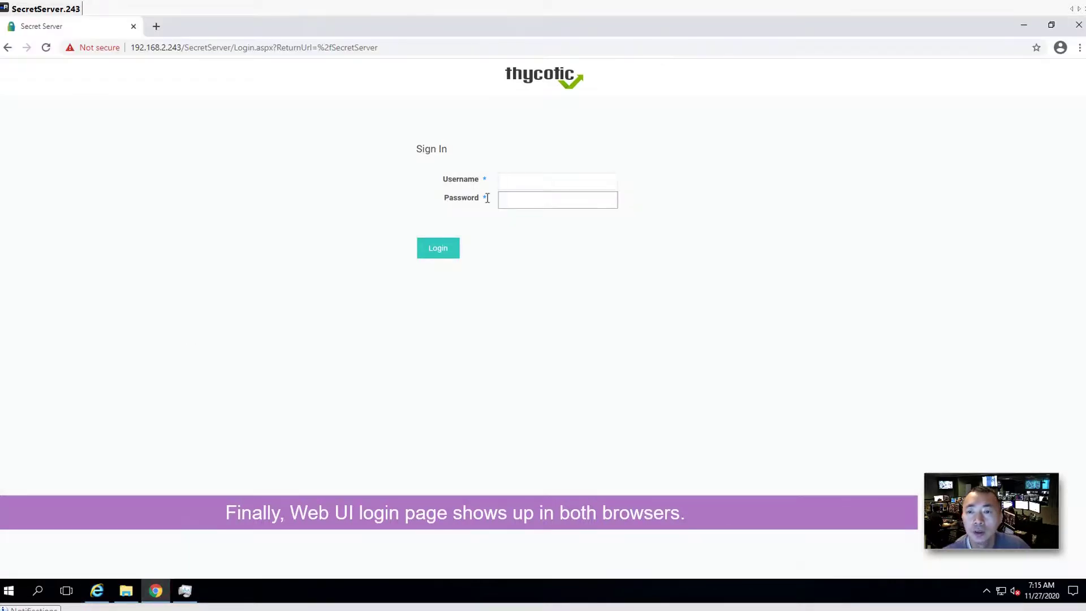
{"action": "left_click", "coordinate": [550, 182]}
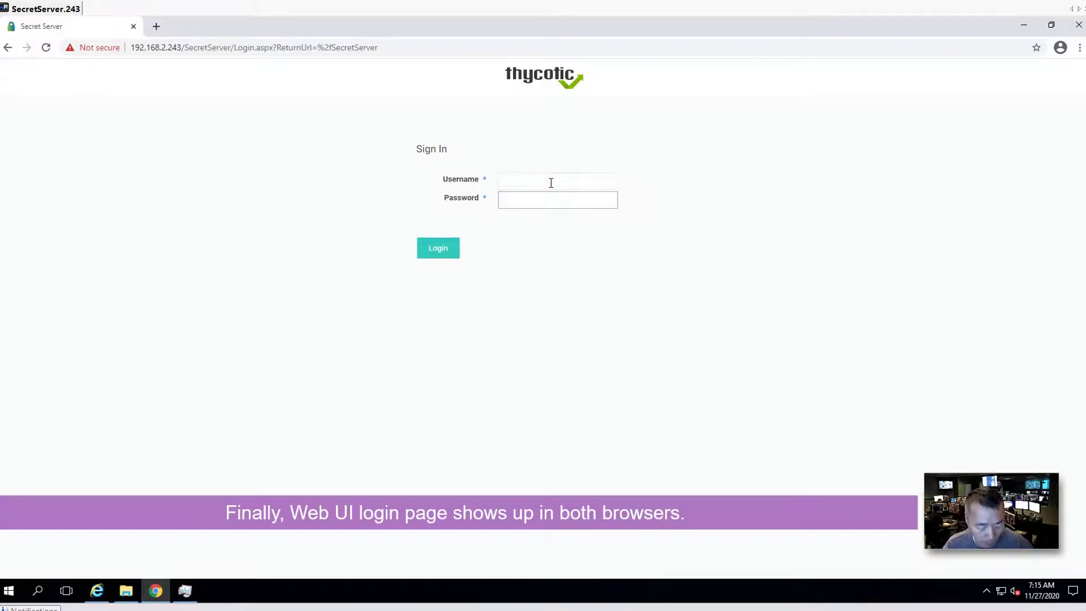
{"action": "type", "text": "netsec"}
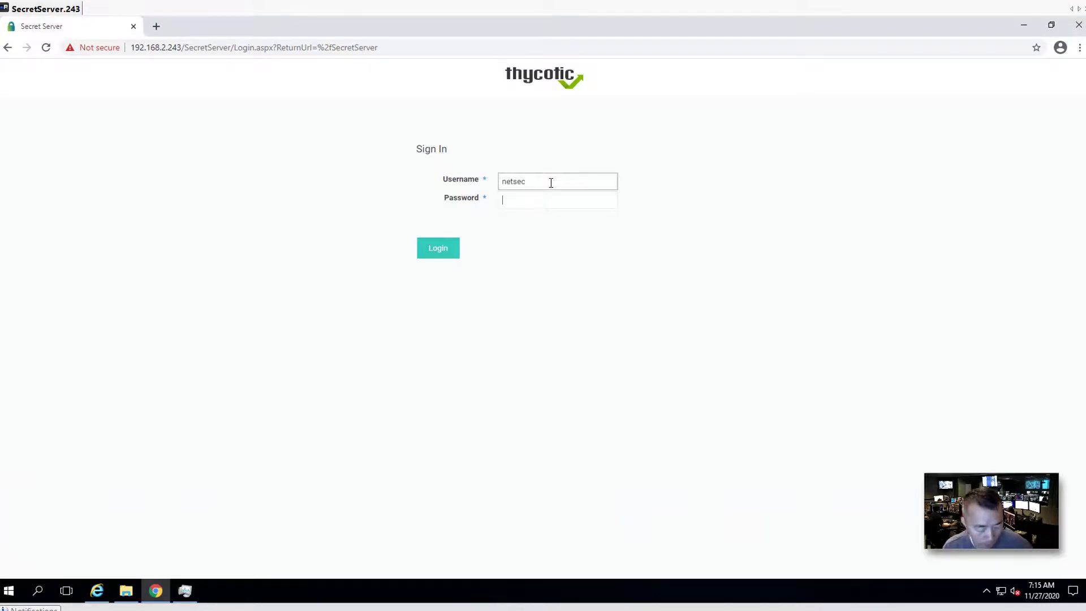
{"action": "type", "text": "••••••"}
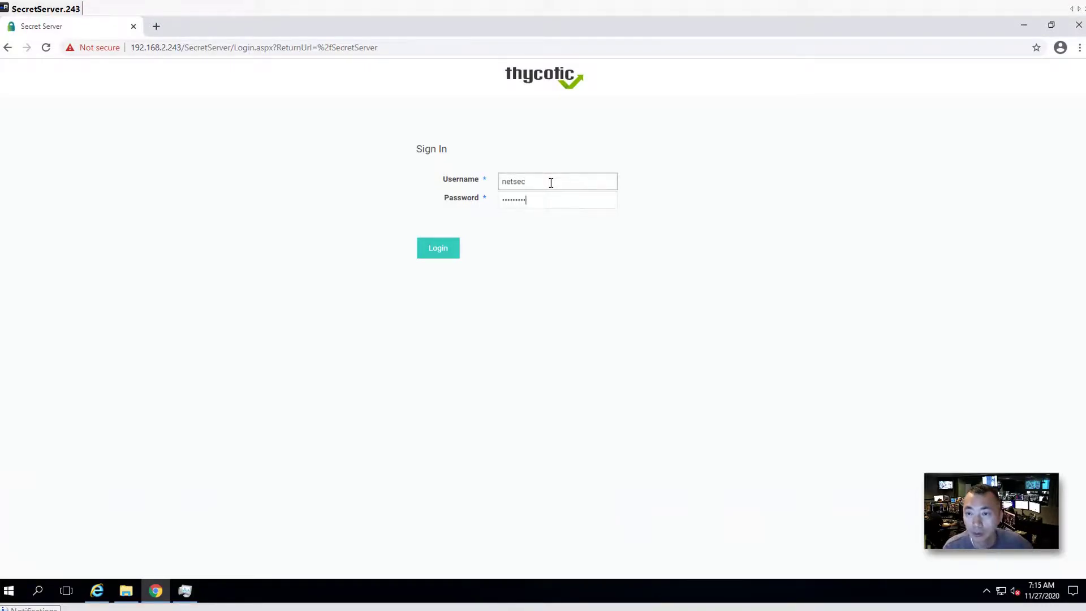
{"action": "key", "text": "Return"}
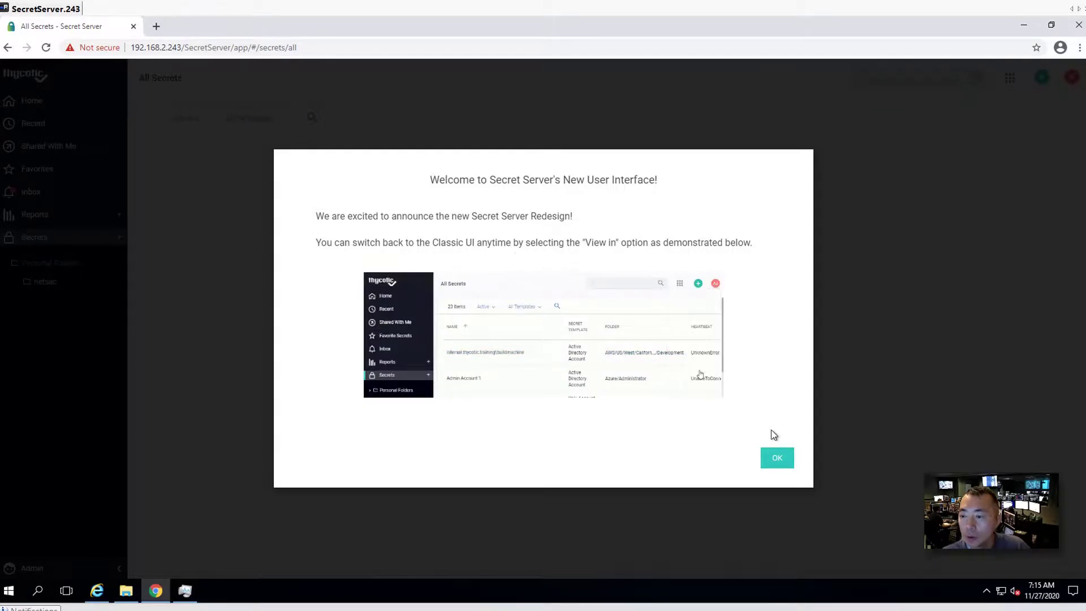
Close the new-interface welcome message, then view Admin > Configuration and Admin > Licenses
{"action": "left_click", "coordinate": [777, 459]}
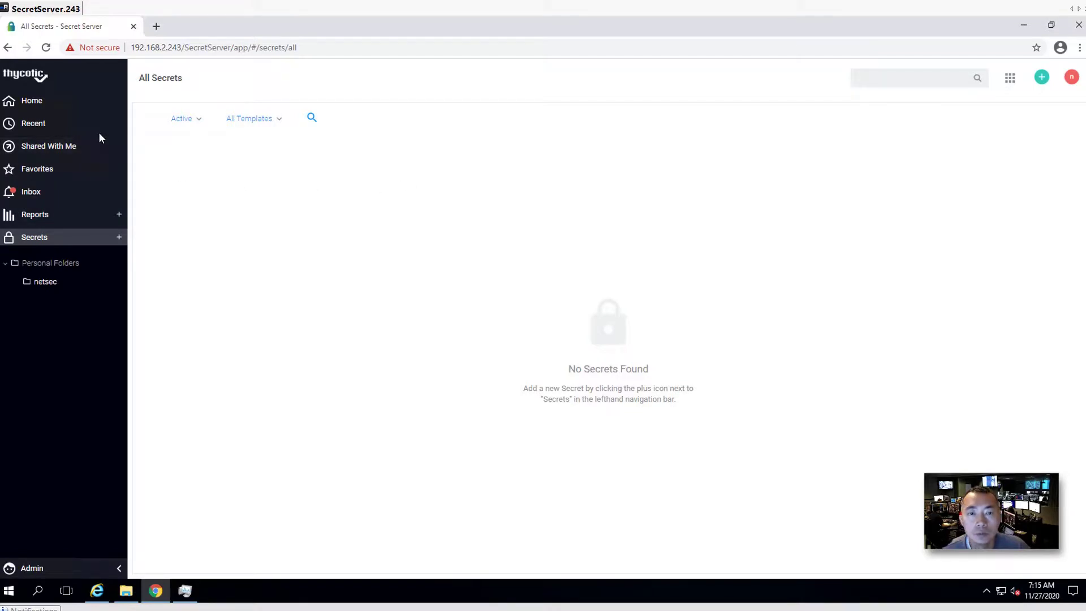
{"action": "left_click", "coordinate": [74, 573]}
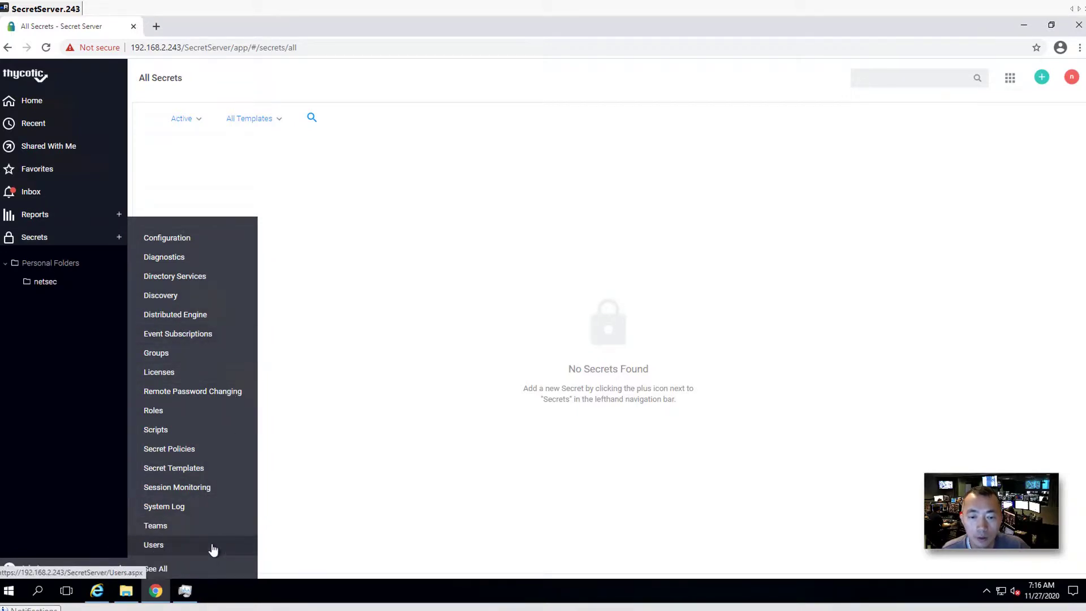
{"action": "left_click", "coordinate": [209, 241]}
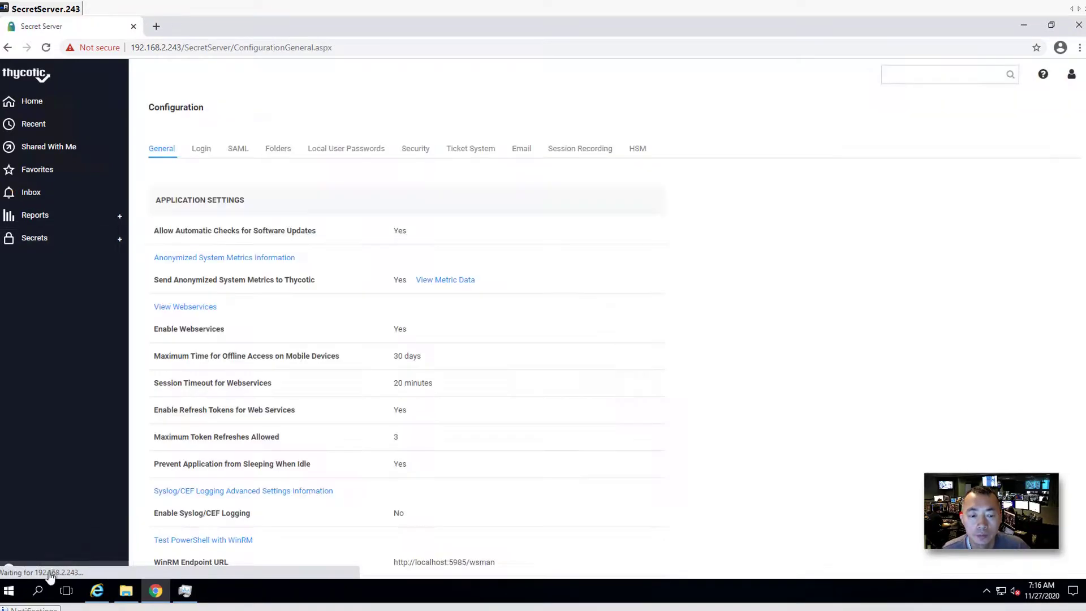
{"action": "left_click", "coordinate": [44, 567]}
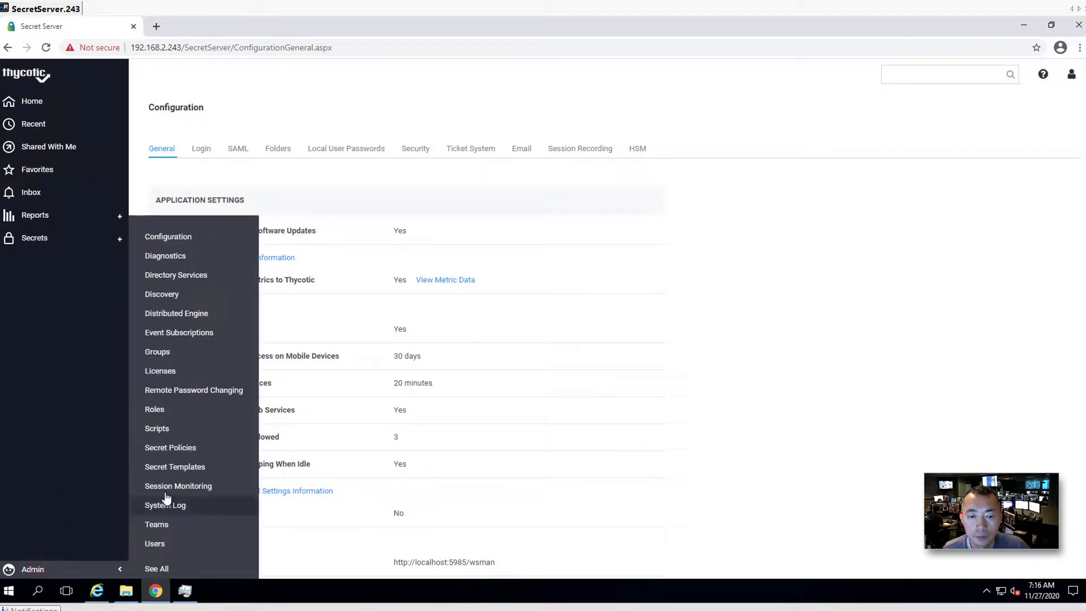
{"action": "left_click", "coordinate": [202, 378]}
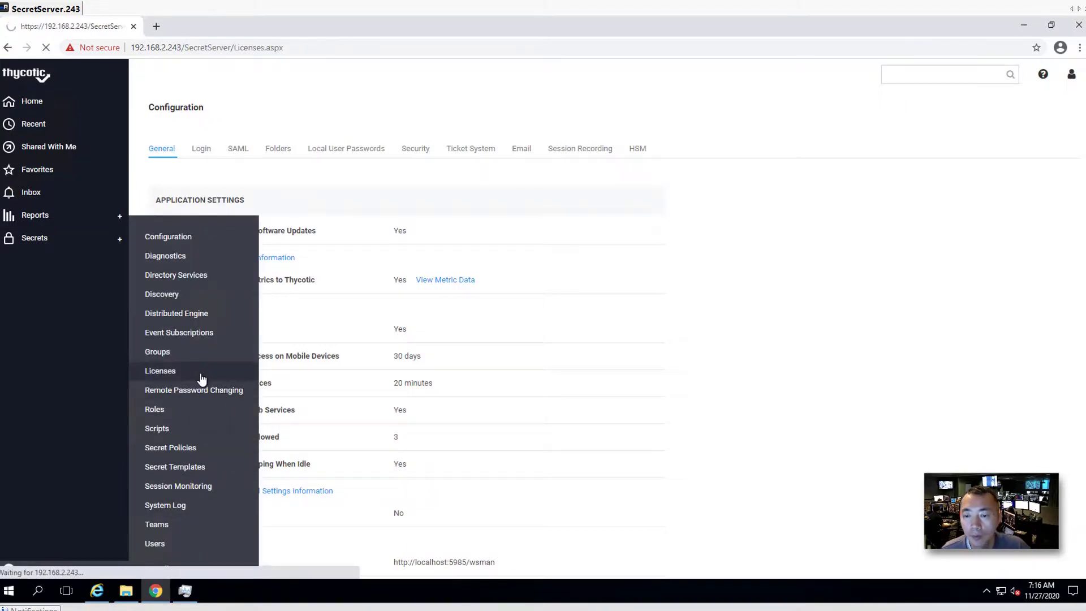